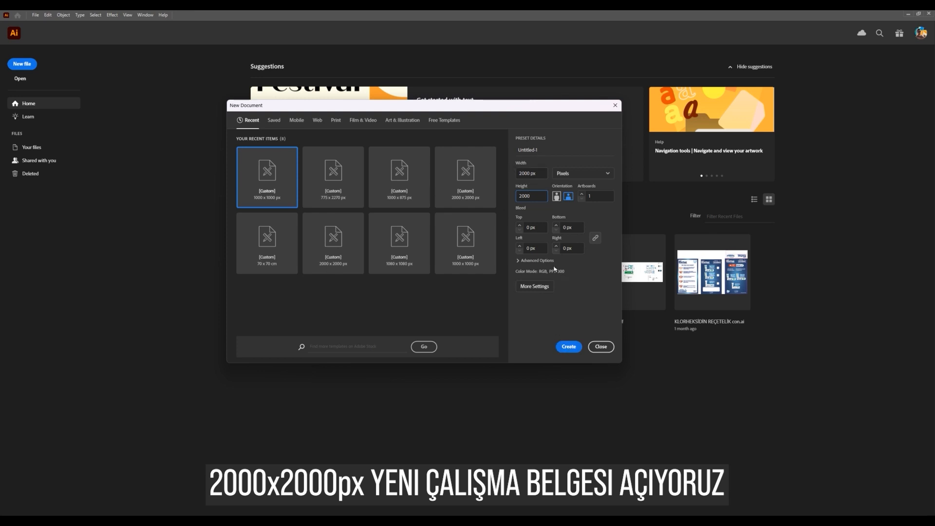
- Create a 2000 x 2000 px document with RGB color mode and High (300 ppi) raster effects
click(534, 261)
click(530, 267)
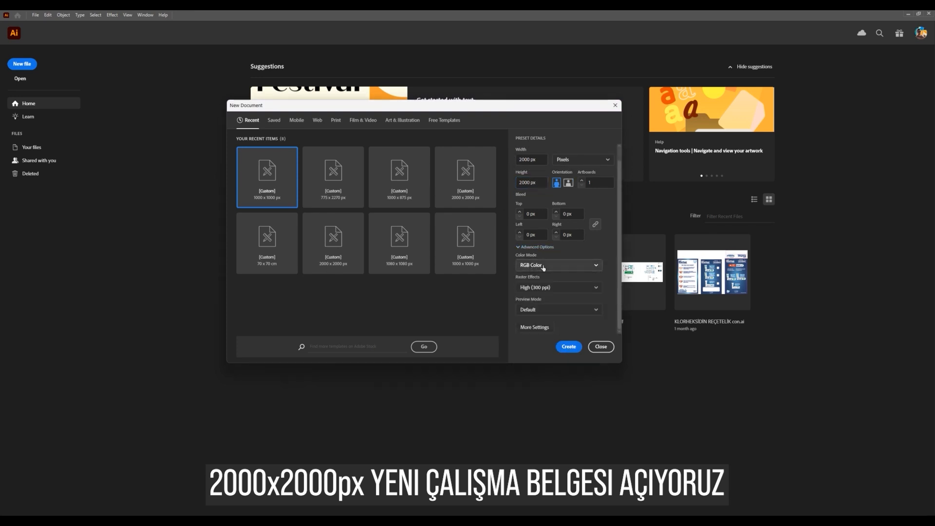
click(536, 276)
click(554, 288)
click(558, 325)
click(568, 347)
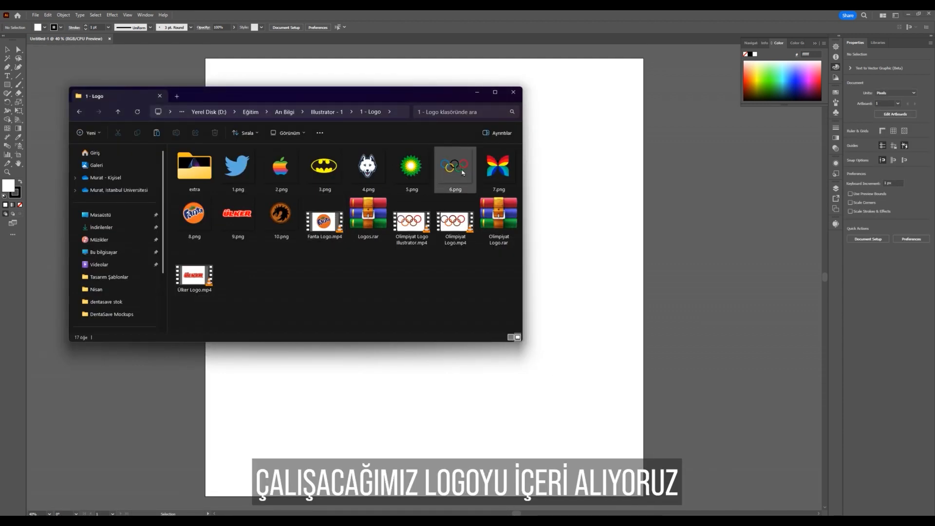
- Place the Olympic rings image 6.png from the 1 - Logo folder onto the artboard
drag(462, 172, 603, 271)
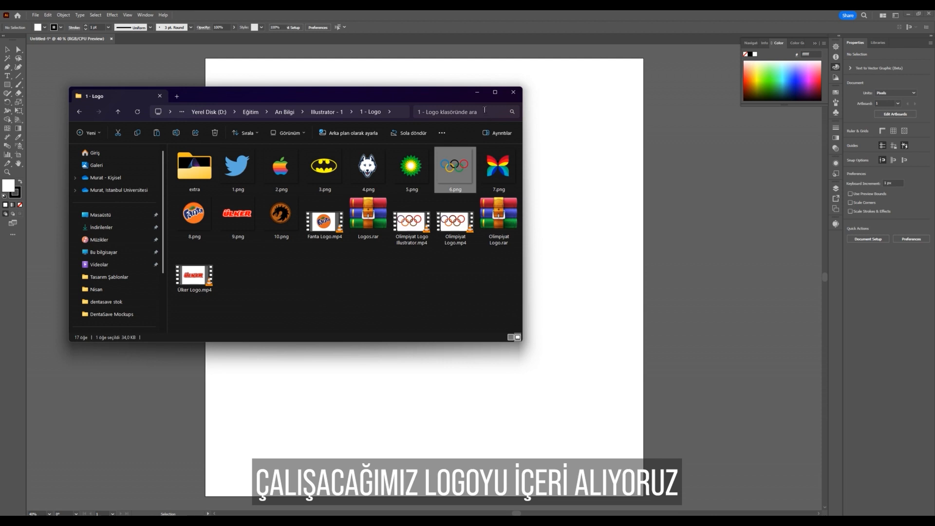
click(477, 92)
drag(609, 237, 502, 264)
scroll(501, 264, down, 1)
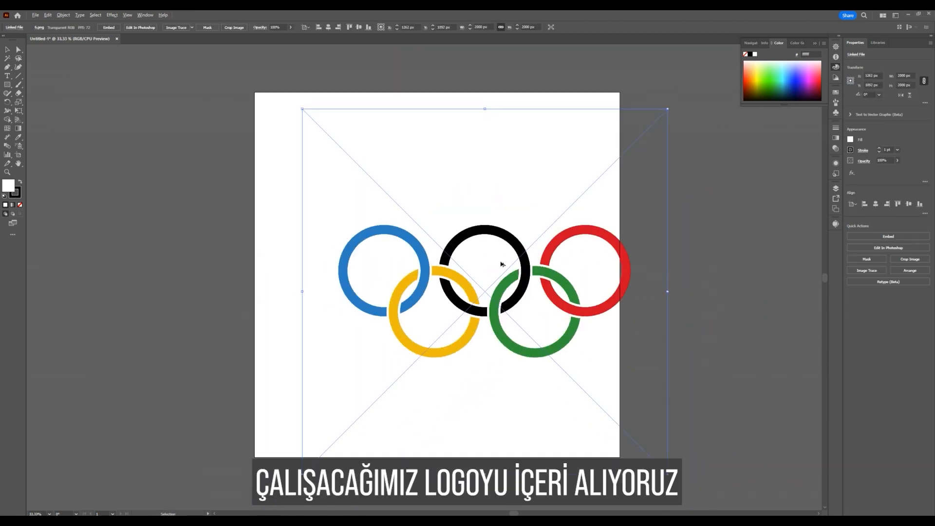
- Center the placed rings image horizontally and vertically on the artboard
click(328, 27)
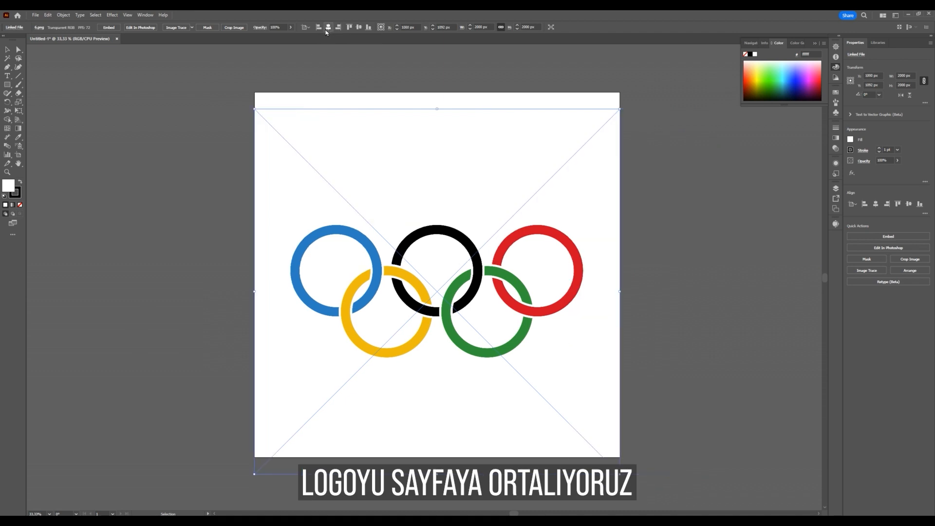
click(359, 27)
click(726, 274)
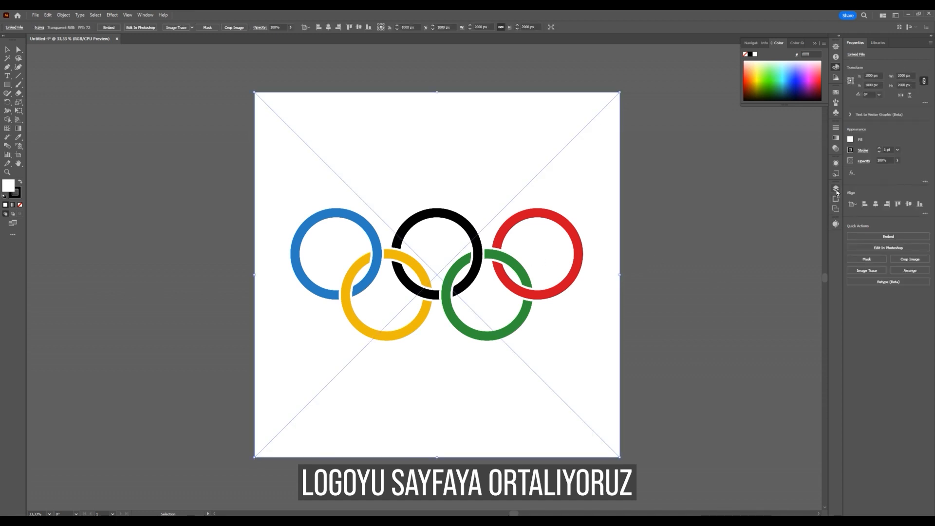
- Lock the linked rings image inside Layer 1
click(836, 189)
click(724, 209)
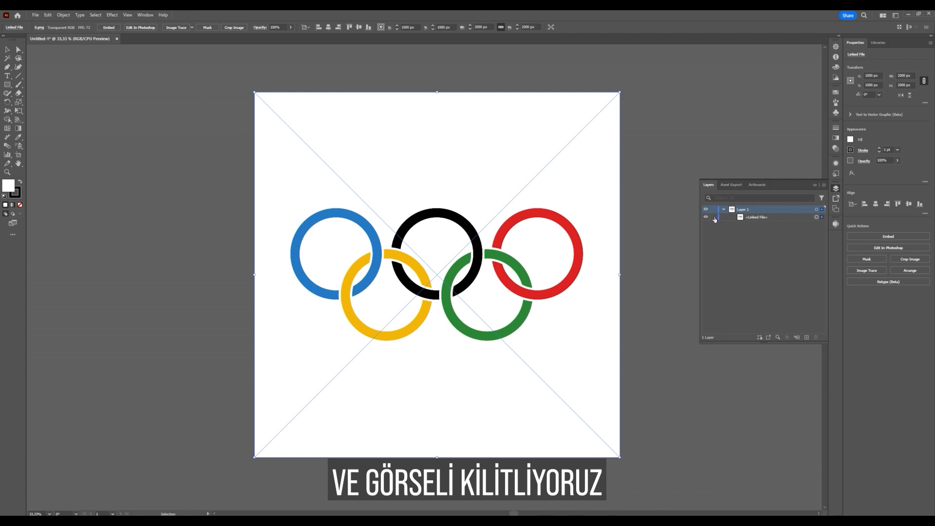
click(713, 217)
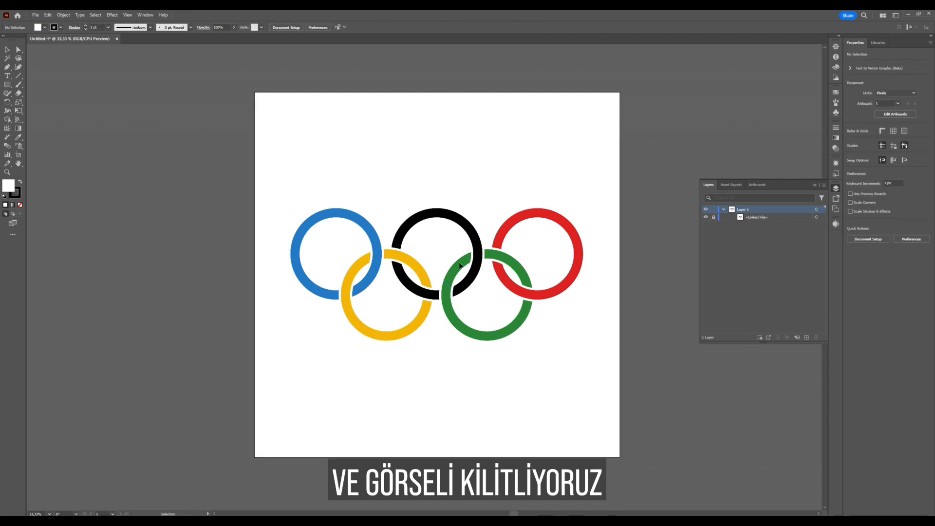
click(836, 190)
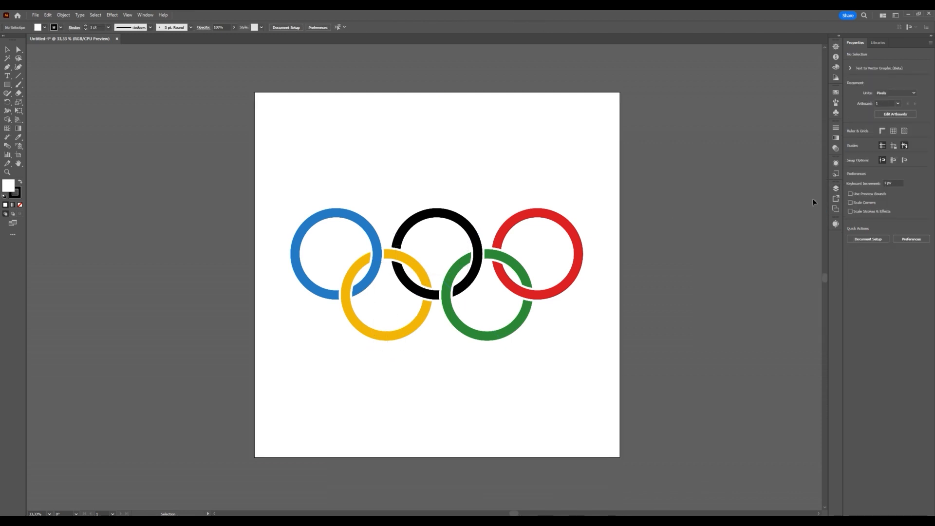
- Draw a circle about 435 px in diameter from the center of the blue ring with the Ellipse tool
scroll(476, 317, up, 1)
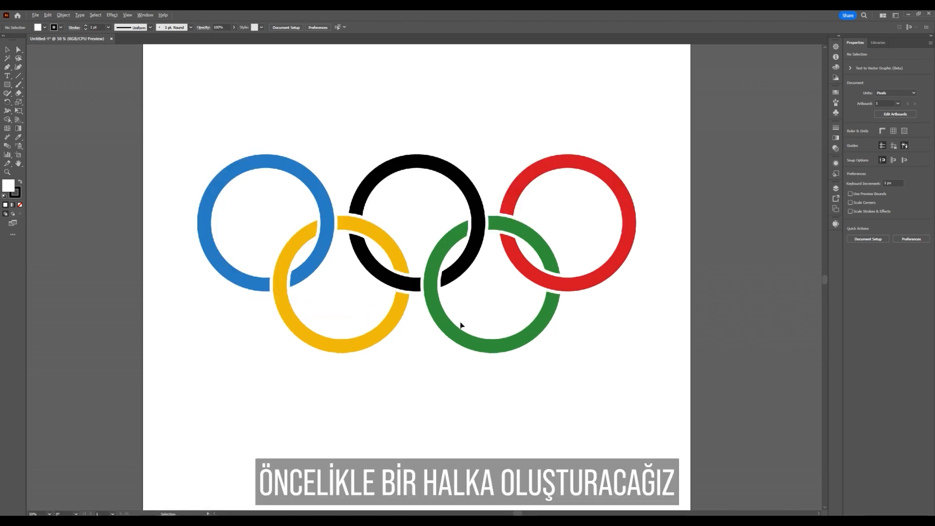
click(8, 85)
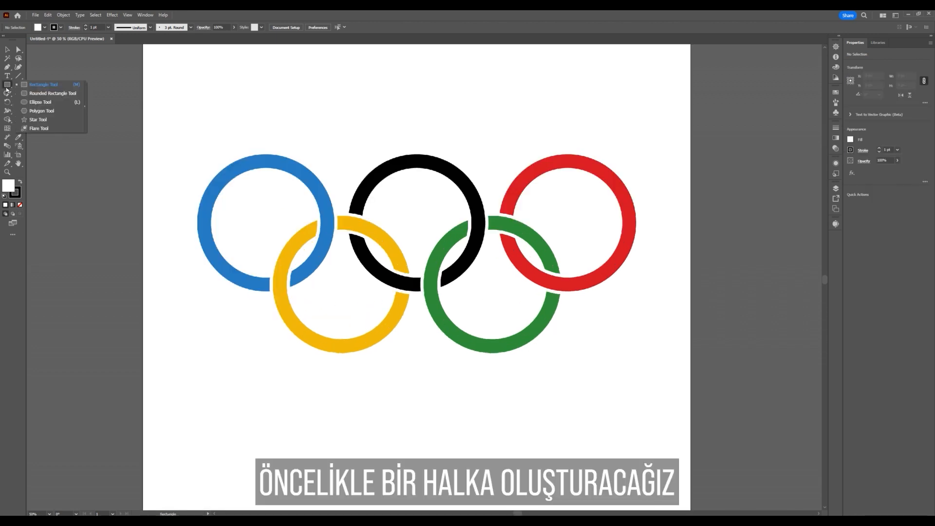
click(41, 102)
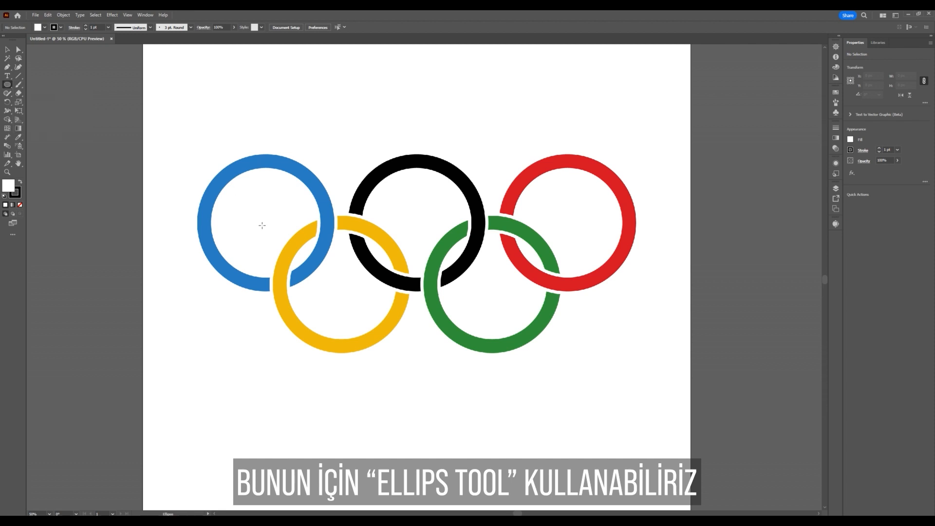
drag(265, 222, 323, 257)
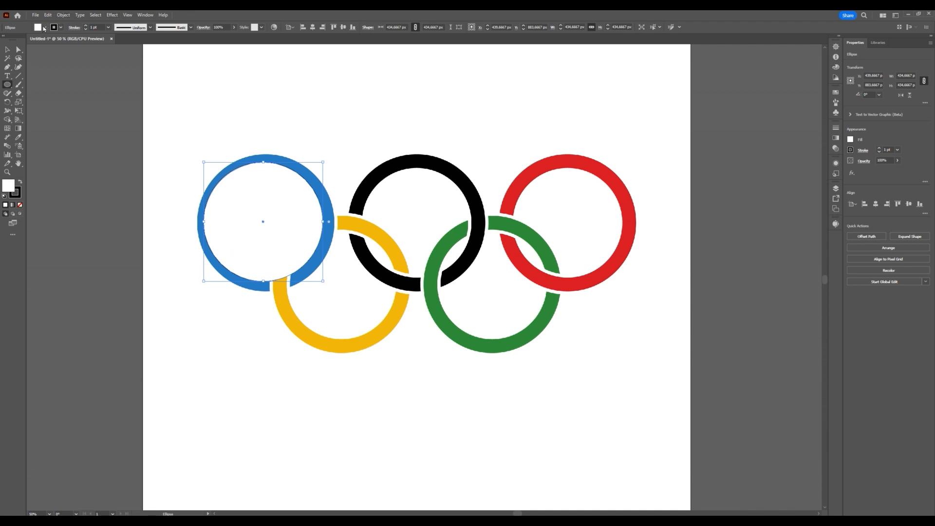
- Give the circle no fill and a magenta stroke of 4 pt
click(44, 27)
click(4, 39)
click(60, 28)
click(61, 28)
click(50, 41)
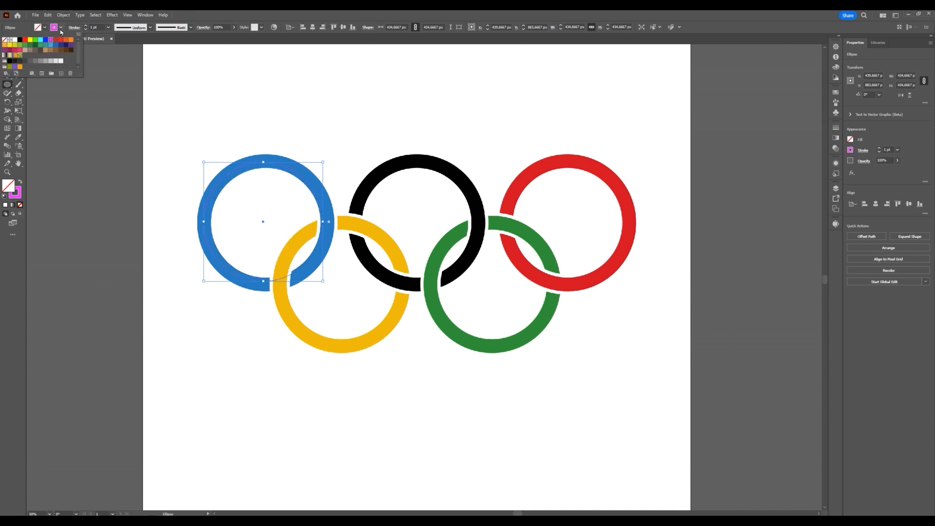
click(61, 28)
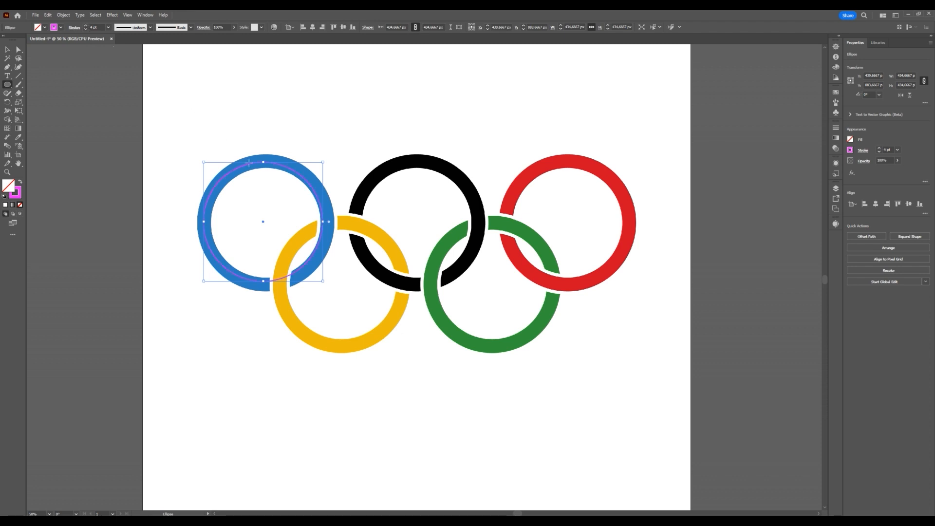
- Move and enlarge the circle to about 501 px so it follows the outer edge of the blue ring
scroll(195, 242, up, 2)
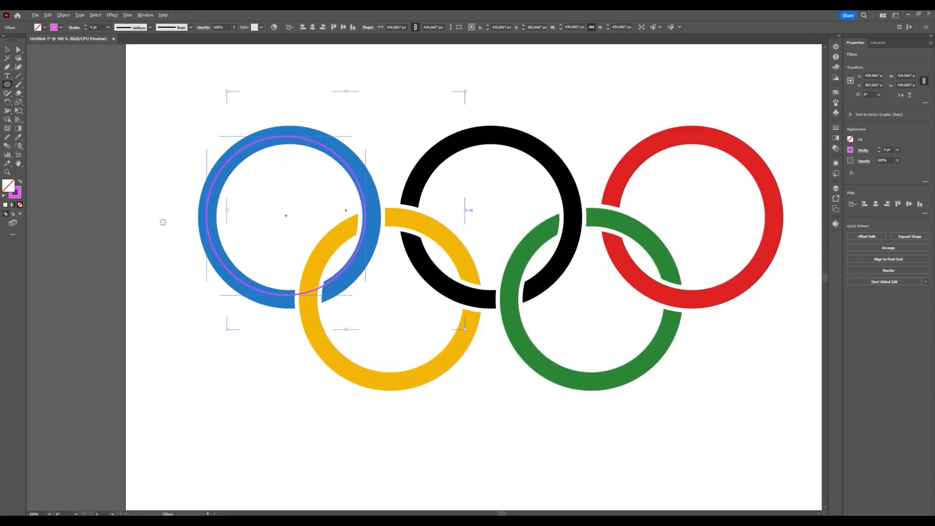
key(v)
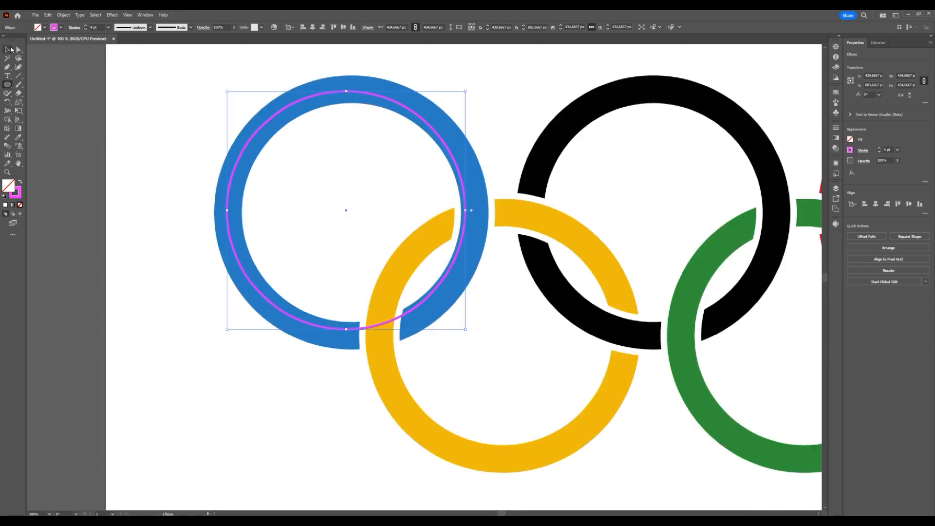
drag(395, 104, 411, 109)
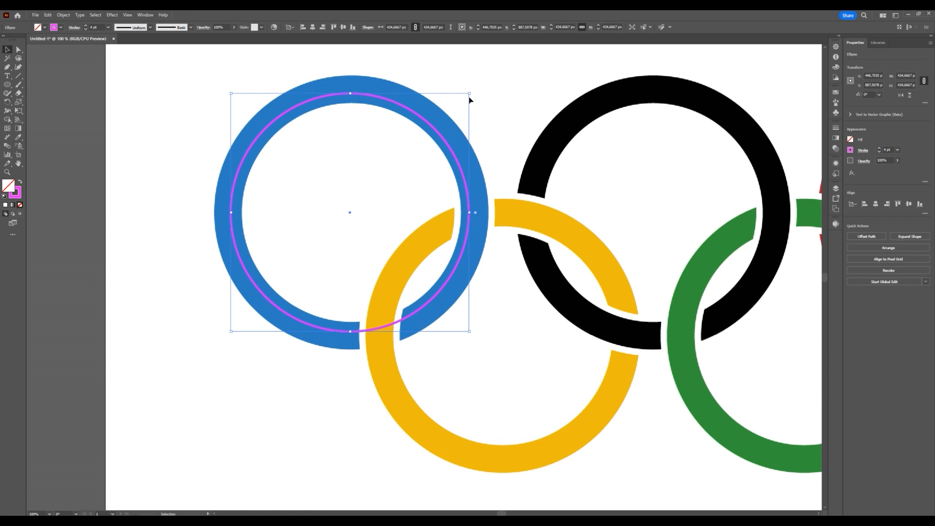
drag(471, 91, 494, 77)
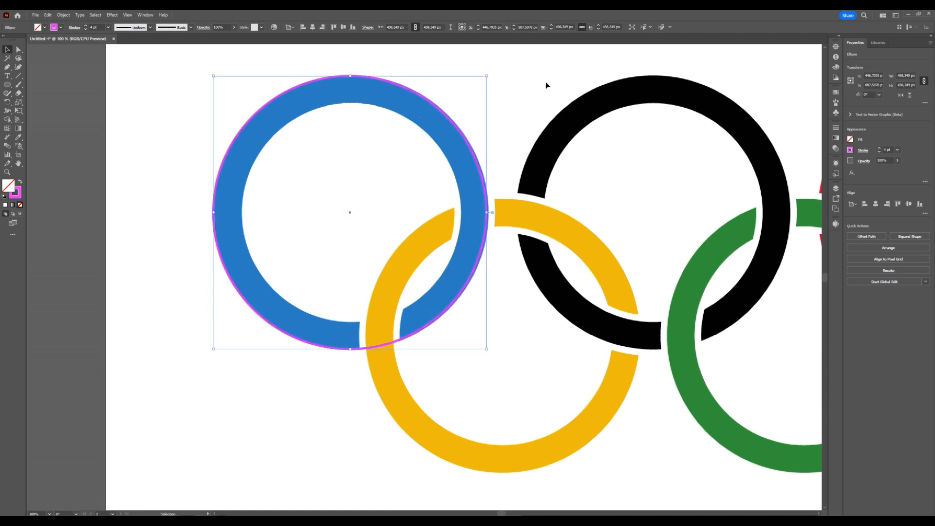
key(Right)
key(Right)
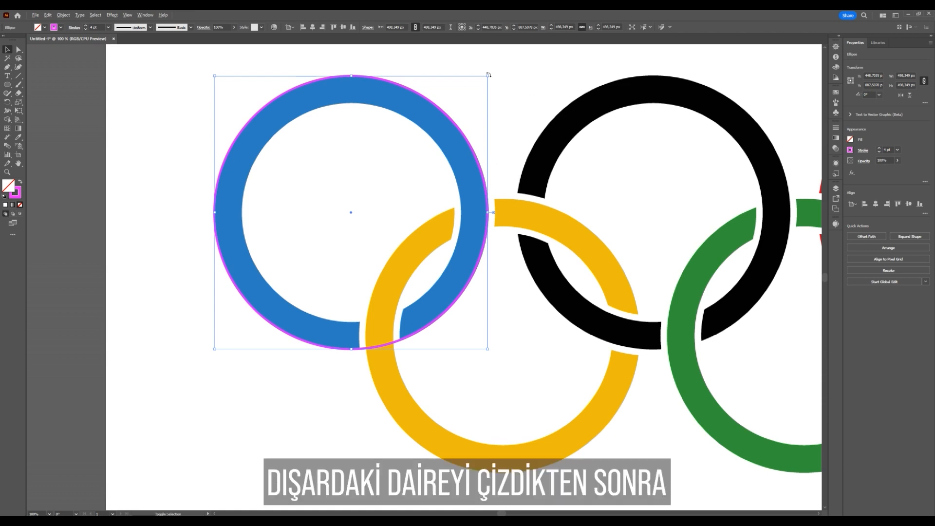
drag(489, 74, 488, 75)
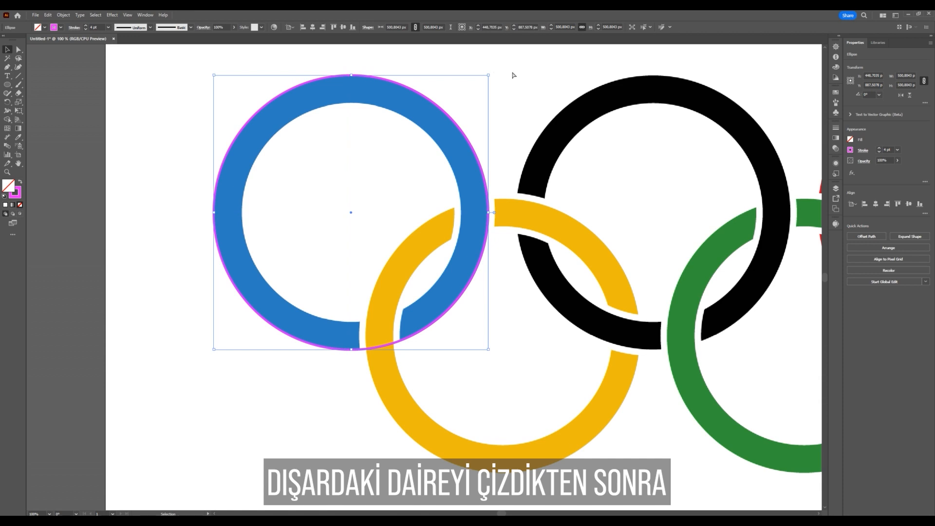
- Paste a copy of the circle in front and shrink it about its center to the blue ring's inner edge
click(45, 15)
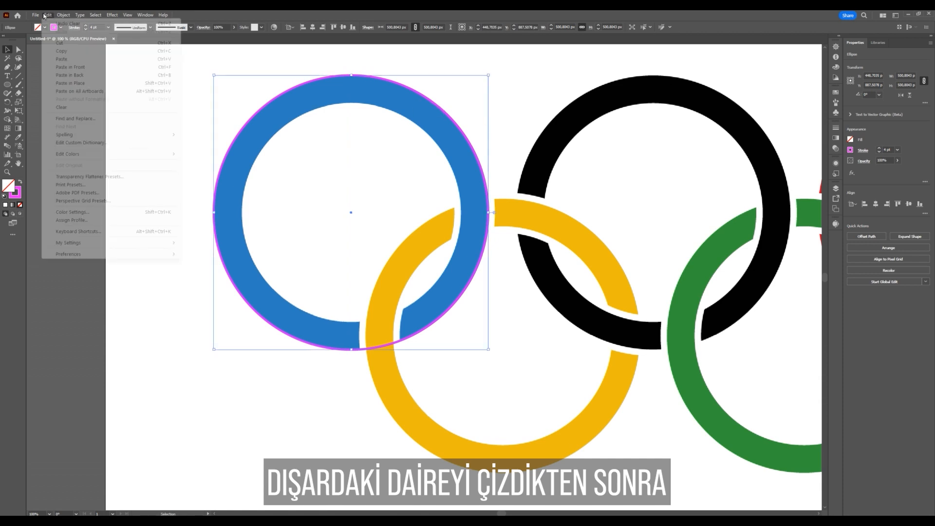
click(77, 51)
click(49, 15)
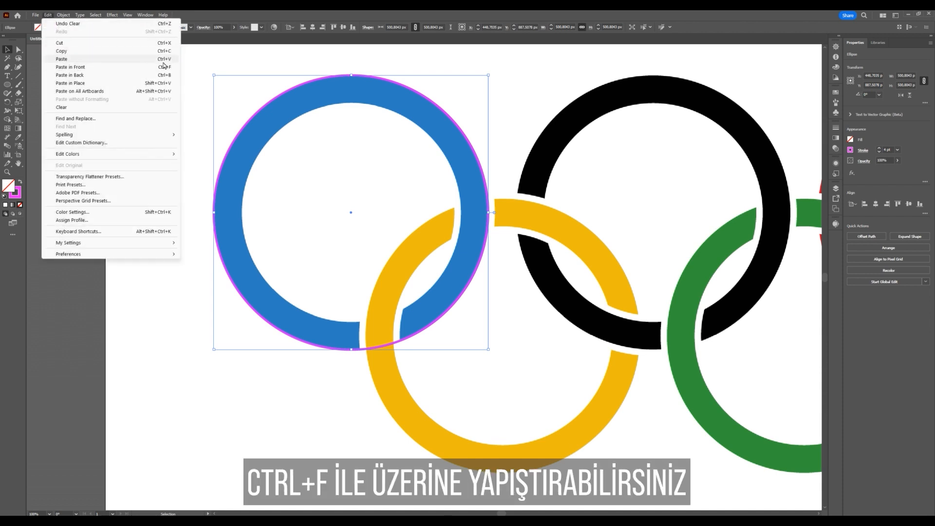
click(148, 70)
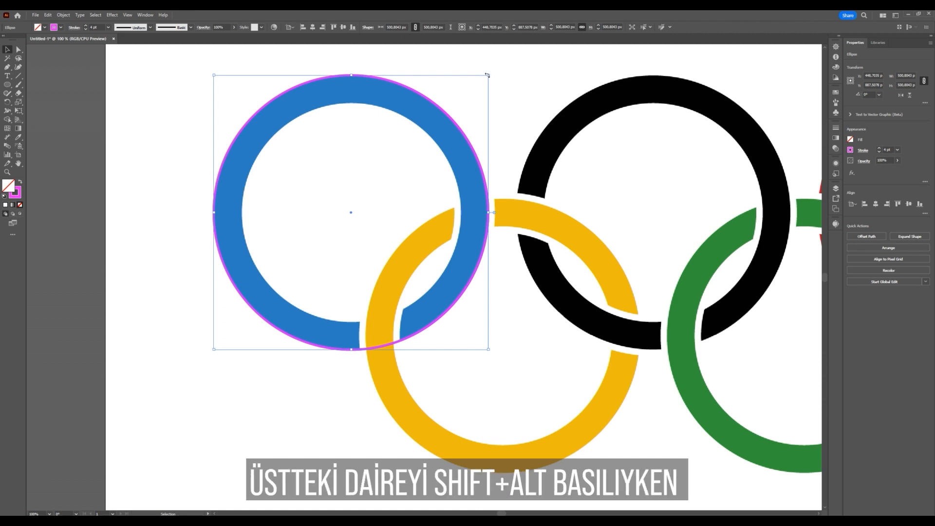
drag(488, 76, 465, 104)
click(499, 119)
- Select both circles and remove the inner disc with the Shape Builder tool, leaving only the ring shape
key(space)
drag(317, 154, 345, 176)
drag(454, 82, 381, 164)
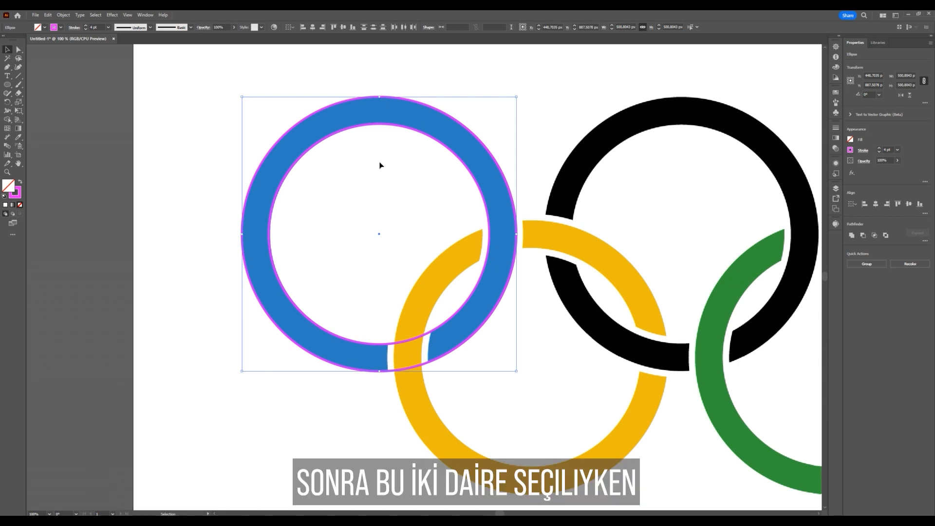
click(8, 121)
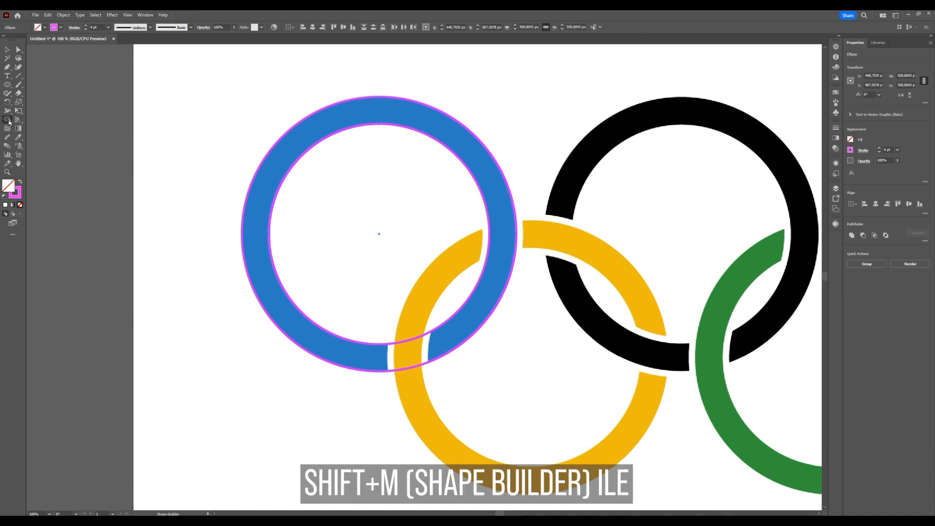
click(297, 142)
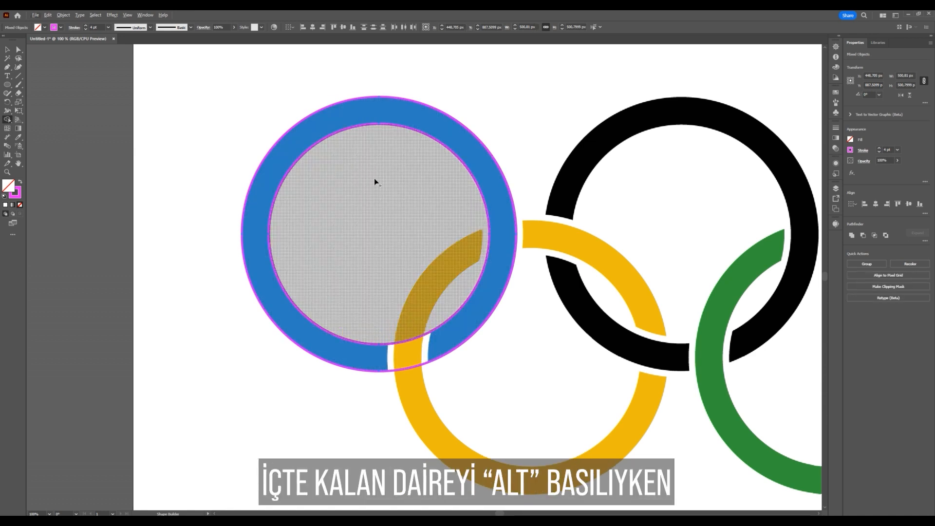
alt+click(371, 180)
- Swap the ring's fill and stroke so it has a solid magenta fill and no stroke
key(v)
drag(301, 125, 153, 133)
key(ctrl+z)
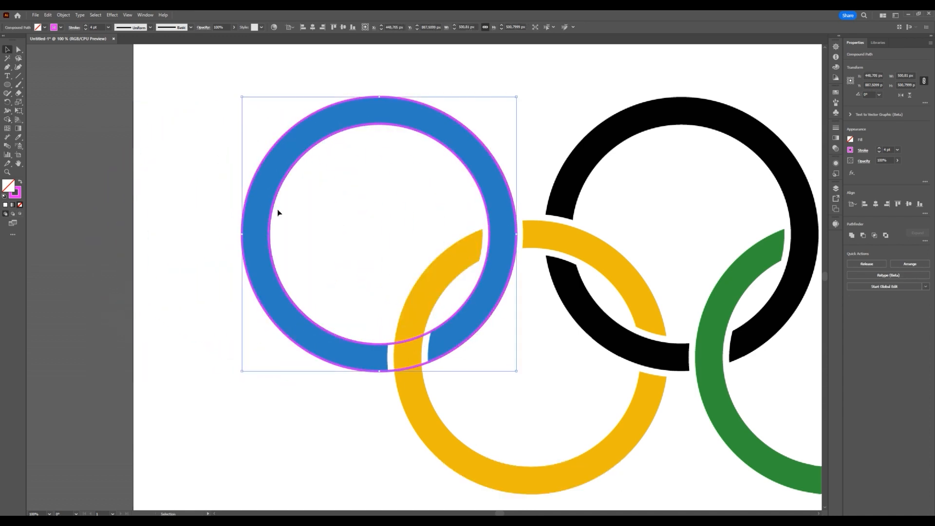
key(shift+x)
click(220, 227)
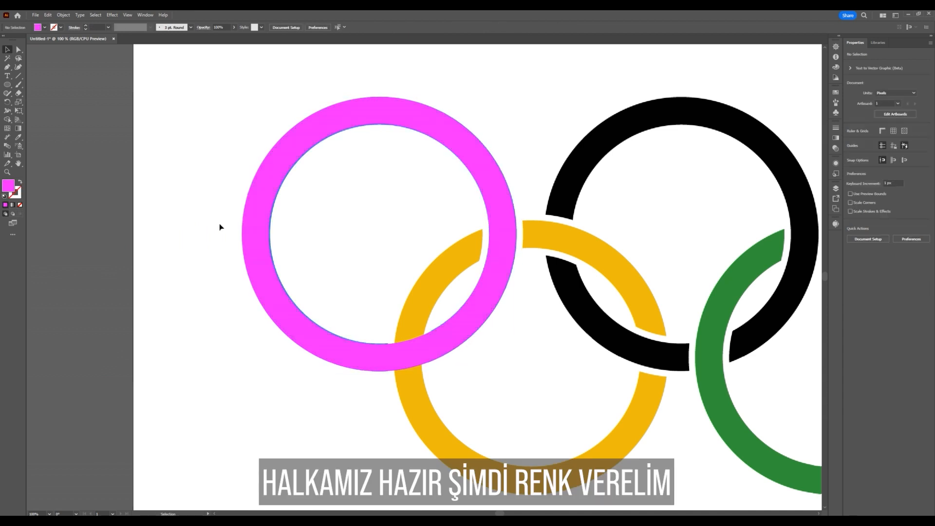
- Duplicate the magenta ring horizontally and place the copy exactly over the black ring
drag(508, 239, 396, 231)
scroll(397, 232, down, 1)
click(392, 237)
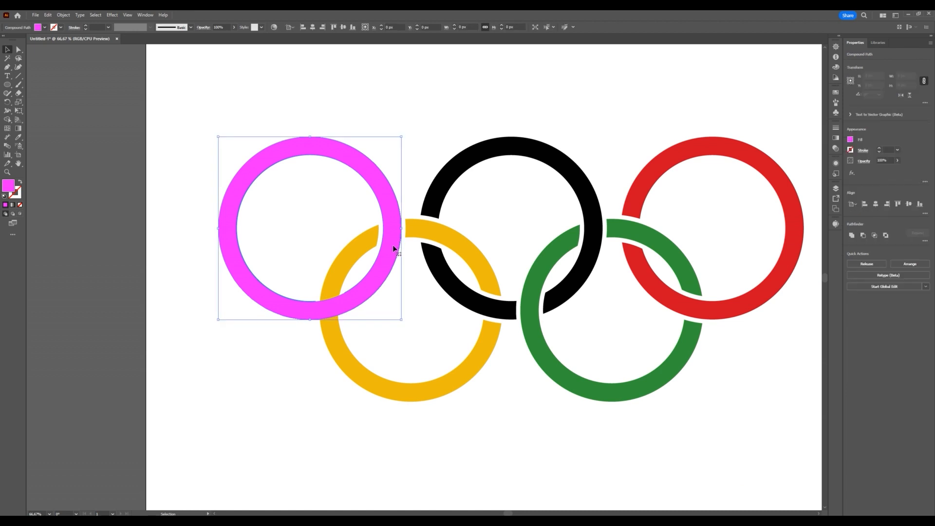
drag(391, 233, 593, 228)
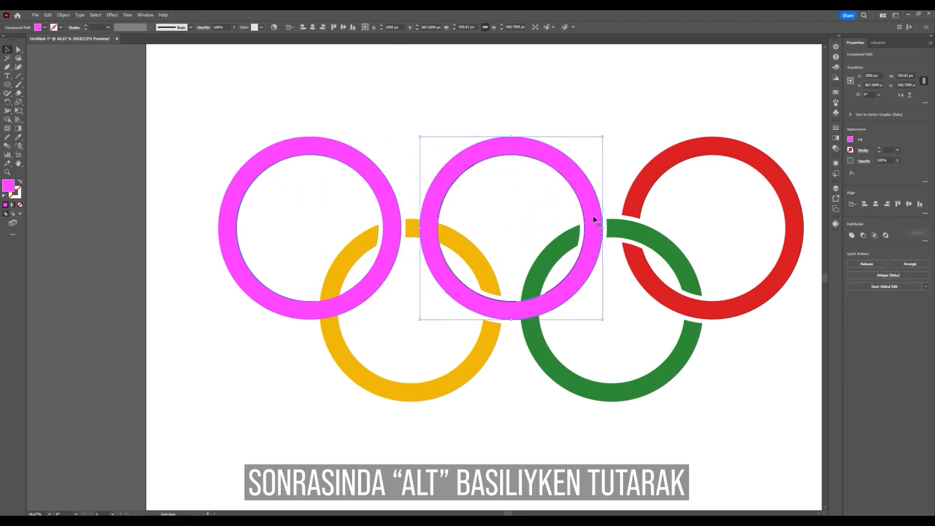
click(649, 231)
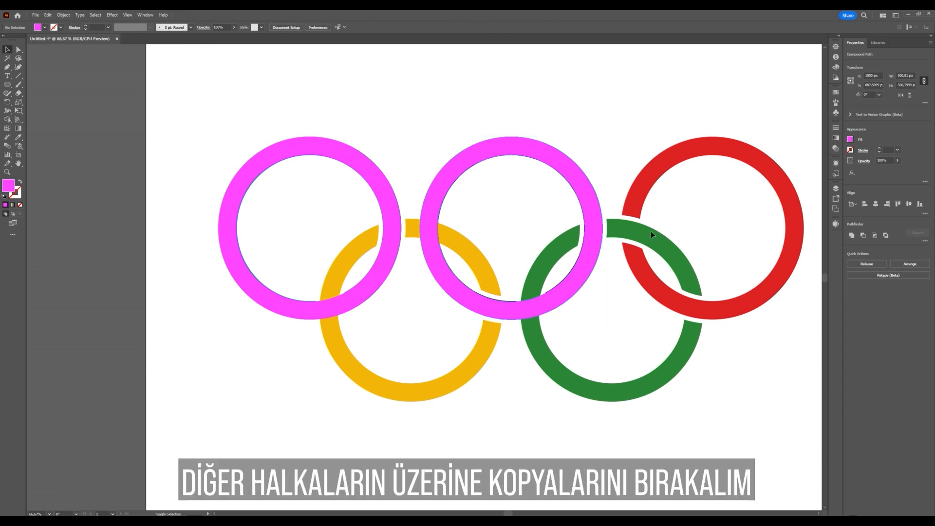
- Duplicate the middle magenta ring horizontally and place the copy exactly over the red ring
key(space)
drag(681, 236, 542, 230)
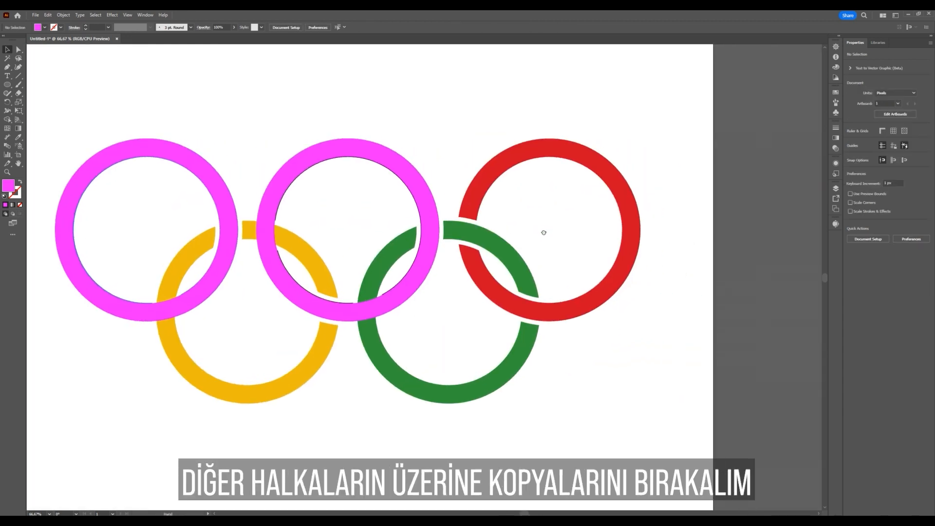
click(430, 233)
drag(422, 207, 651, 220)
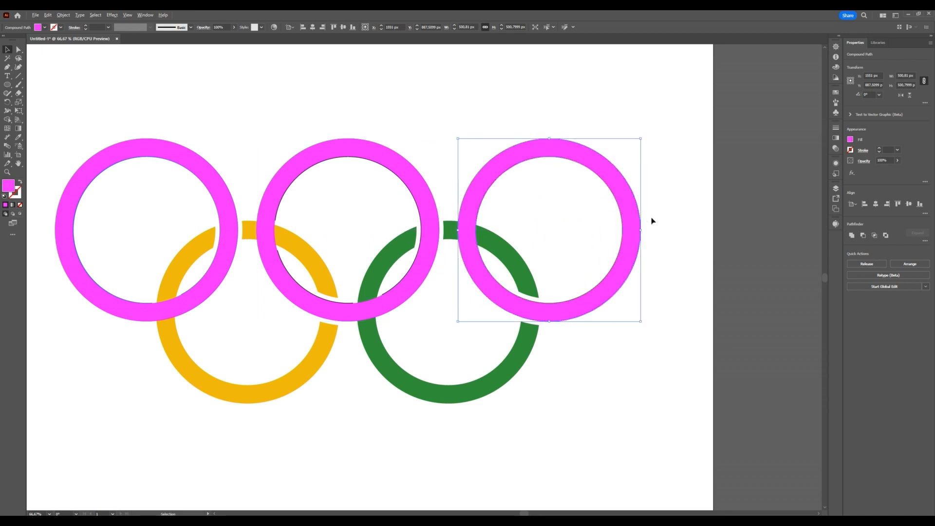
- Place copies of the magenta ring over the yellow and green rings in the lower row
scroll(650, 219, down, 1)
key(space)
drag(474, 313, 494, 285)
drag(364, 197, 430, 249)
click(433, 361)
click(405, 305)
drag(401, 308, 552, 303)
click(479, 338)
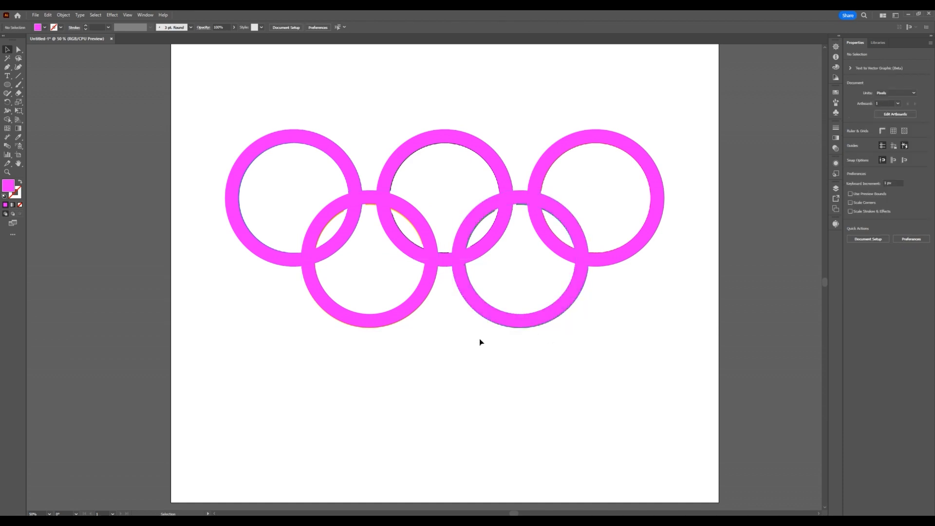
- Select all five magenta rings and set their opacity to 50% so the reference image shows through
drag(267, 140, 636, 371)
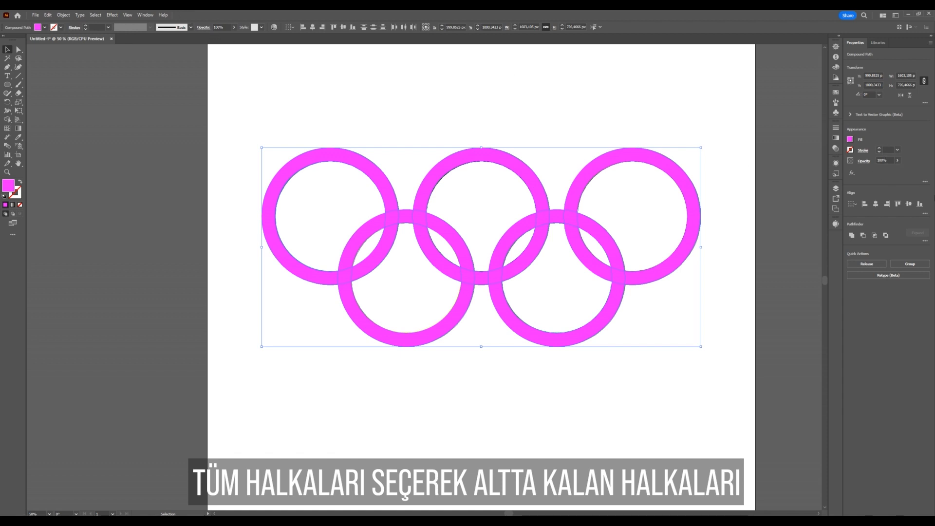
click(885, 160)
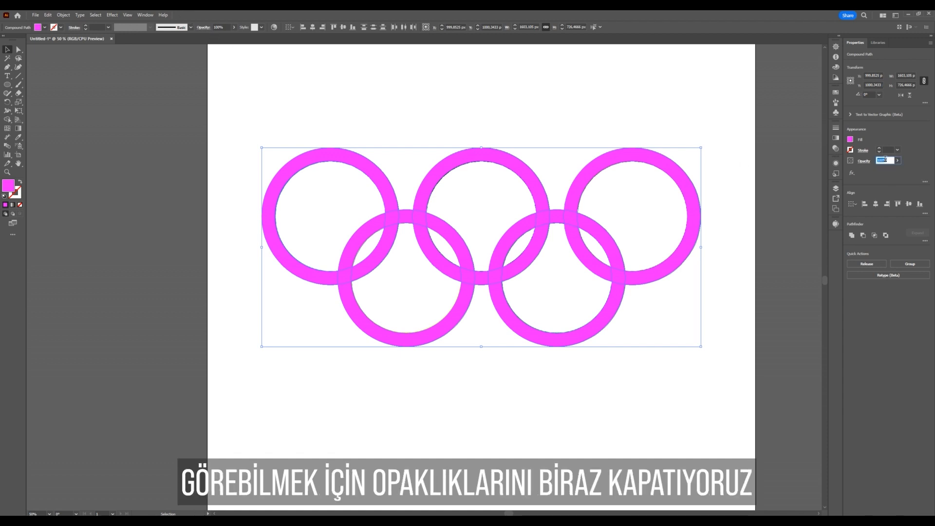
text(50)
key(Return)
click(395, 269)
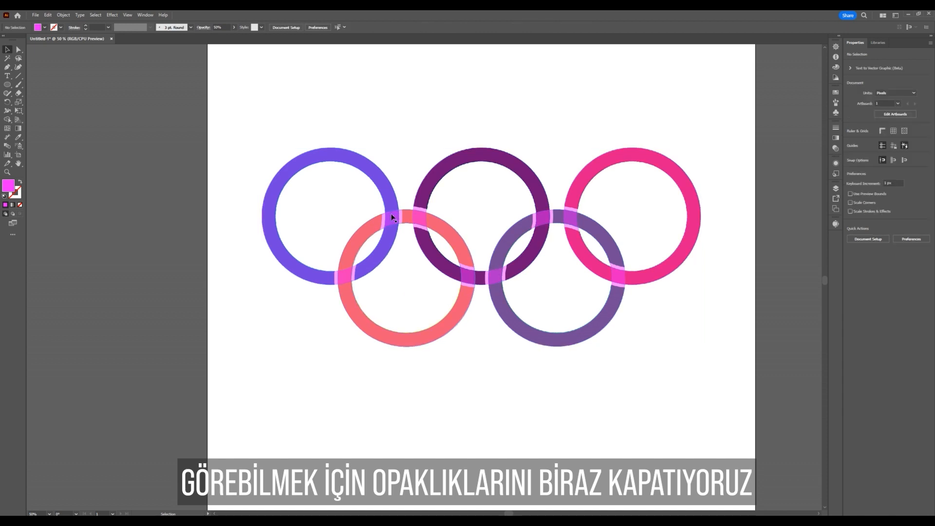
- Reselect all the rings and open Offset Path for them with the preview turned on
drag(368, 178, 337, 166)
drag(679, 388, 681, 389)
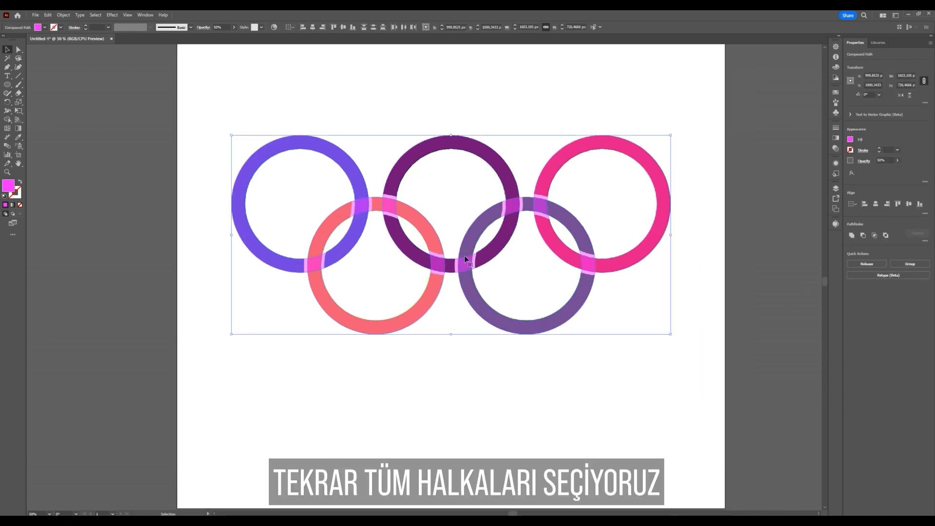
scroll(355, 210, up, 2)
scroll(345, 212, up, 1)
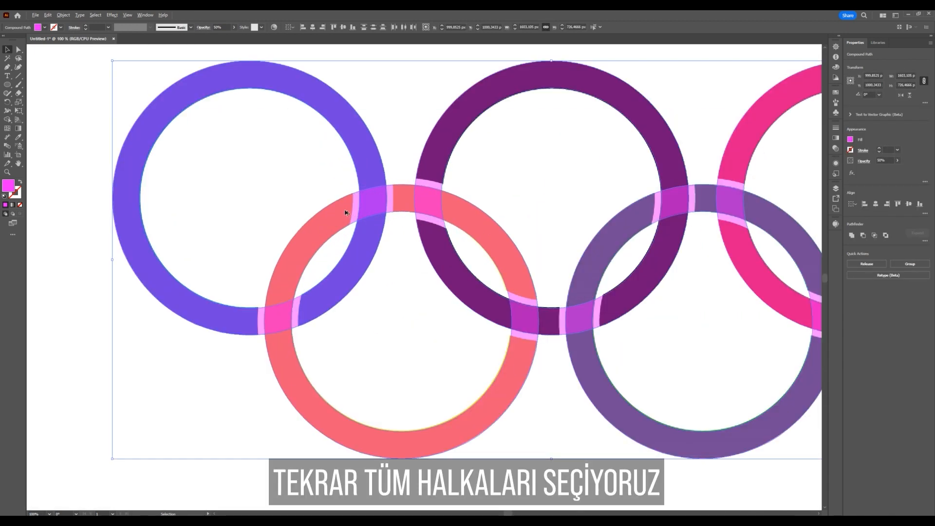
scroll(323, 190, up, 1)
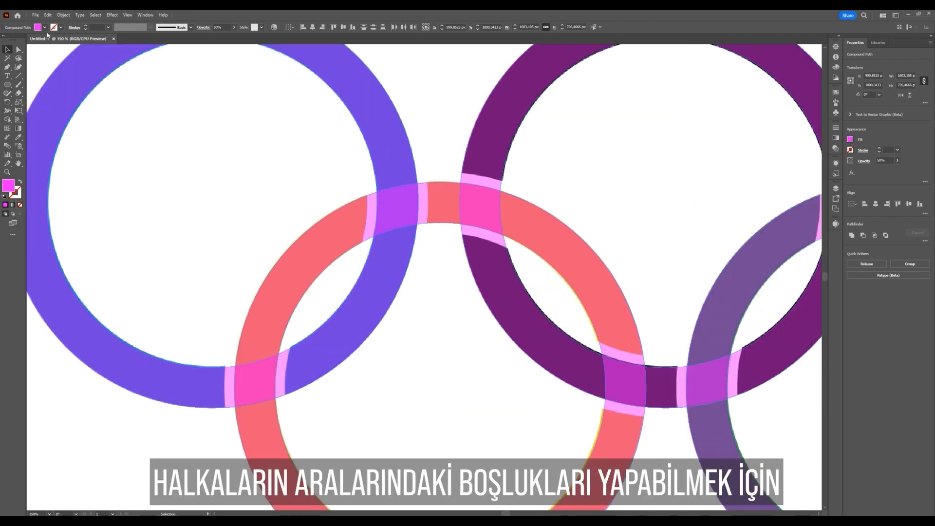
click(64, 15)
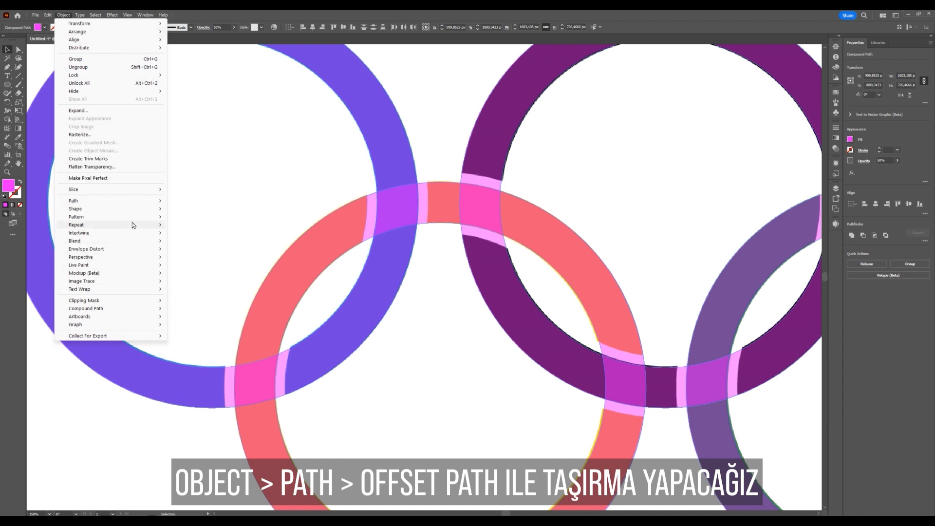
mouse_move(115, 204)
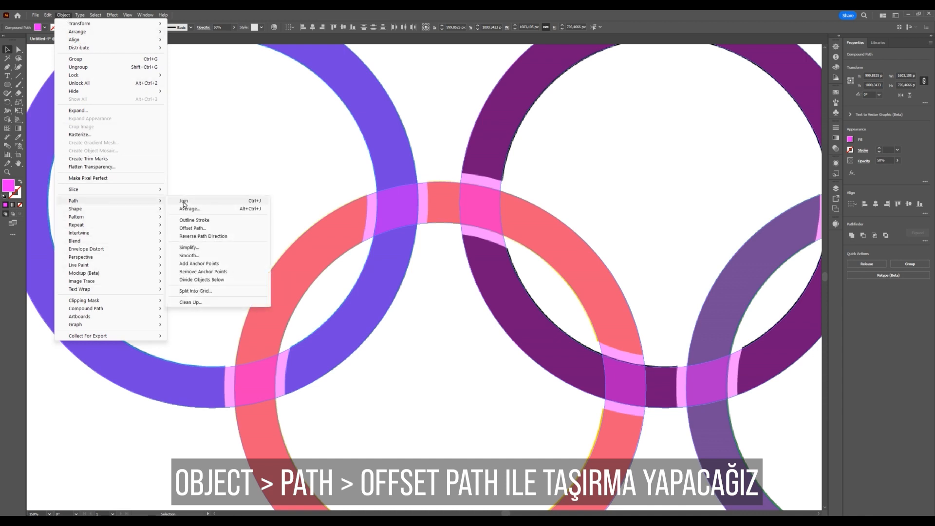
click(207, 229)
drag(544, 165, 648, 136)
click(637, 194)
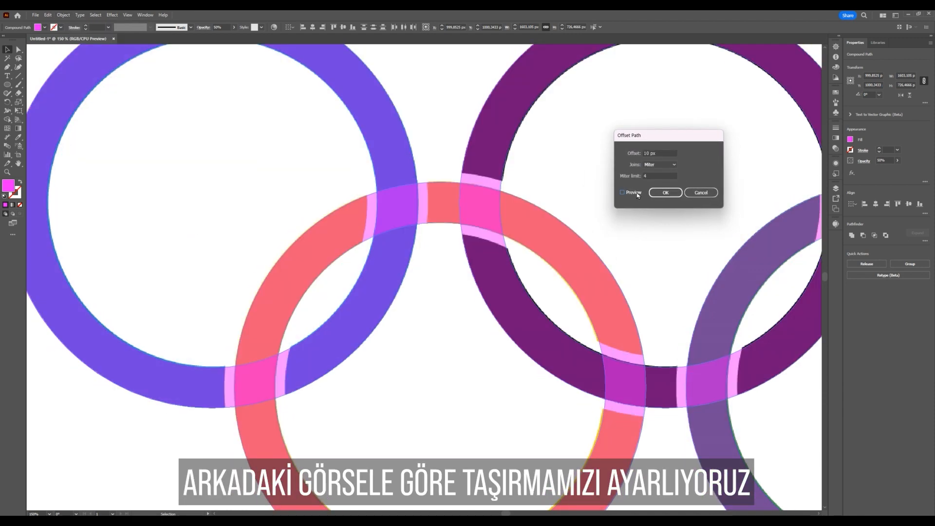
click(637, 194)
click(637, 194)
click(637, 194)
- Set the path offset to 12 px to match the gaps in the reference image and apply it to the rings
click(661, 153)
key(Down)
key(Down)
key(Down)
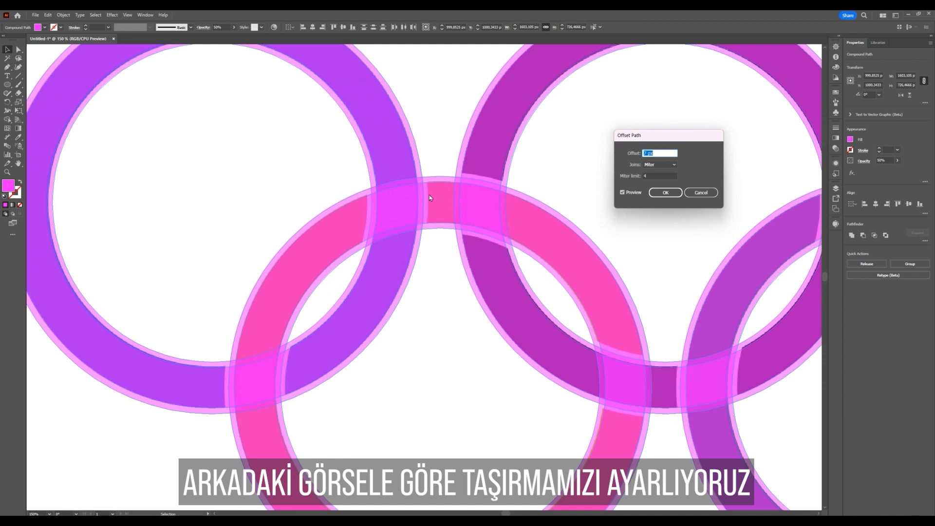
key(Up)
key(Up)
key(Up)
key(Up)
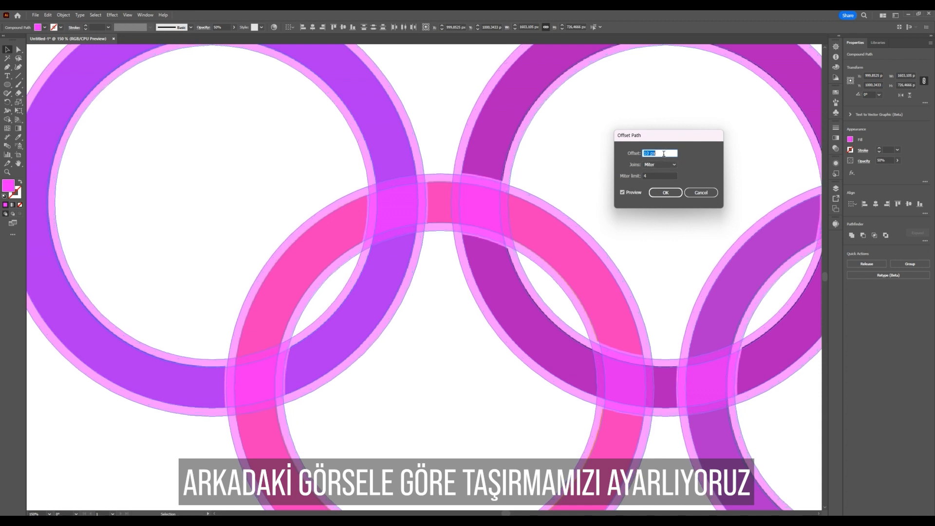
key(Up)
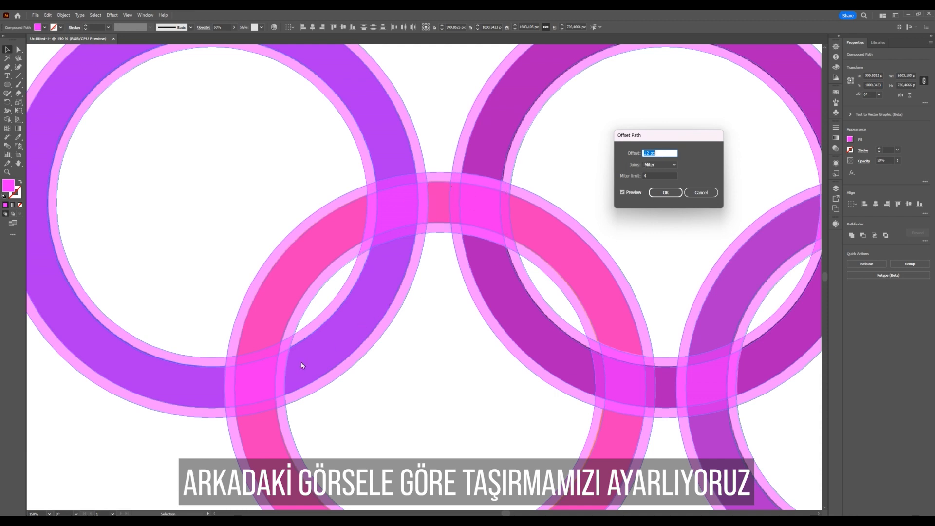
click(667, 193)
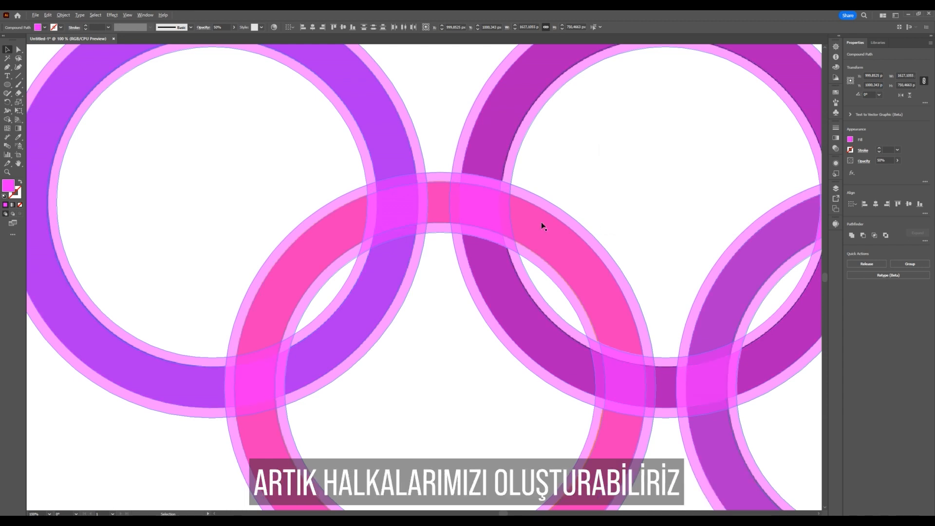
- Select all rings and offset outlines, and merge the blue ring's segments across its upper crossing with the orange ring using Shape Builder
scroll(541, 223, down, 1)
scroll(541, 222, down, 1)
key(space)
drag(565, 214, 432, 224)
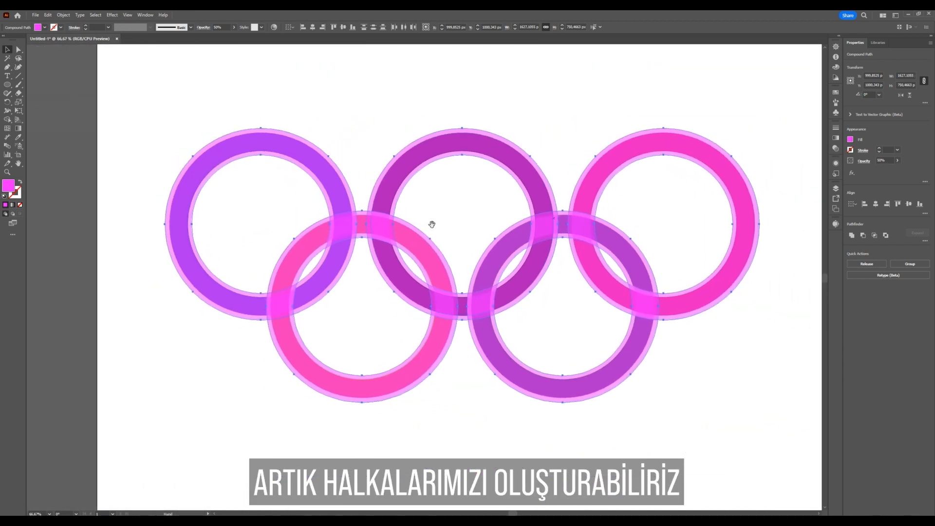
click(341, 105)
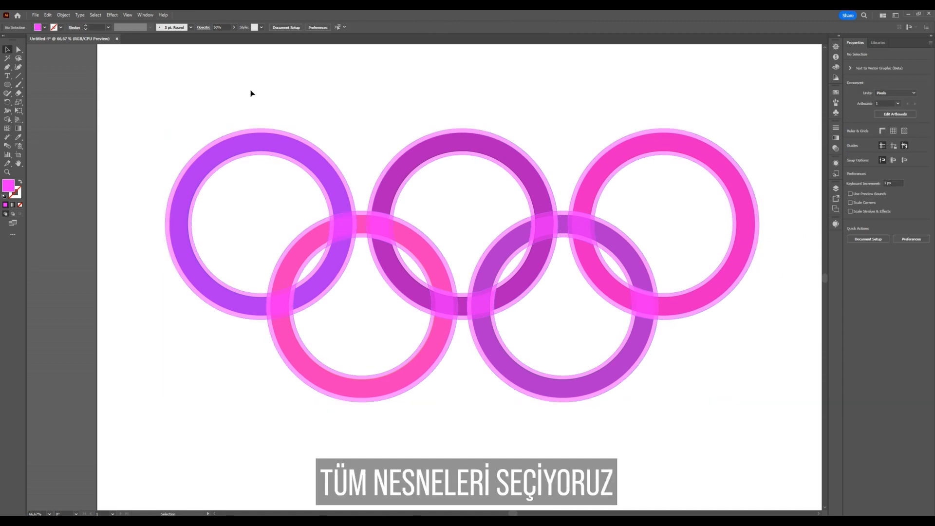
drag(160, 99, 793, 458)
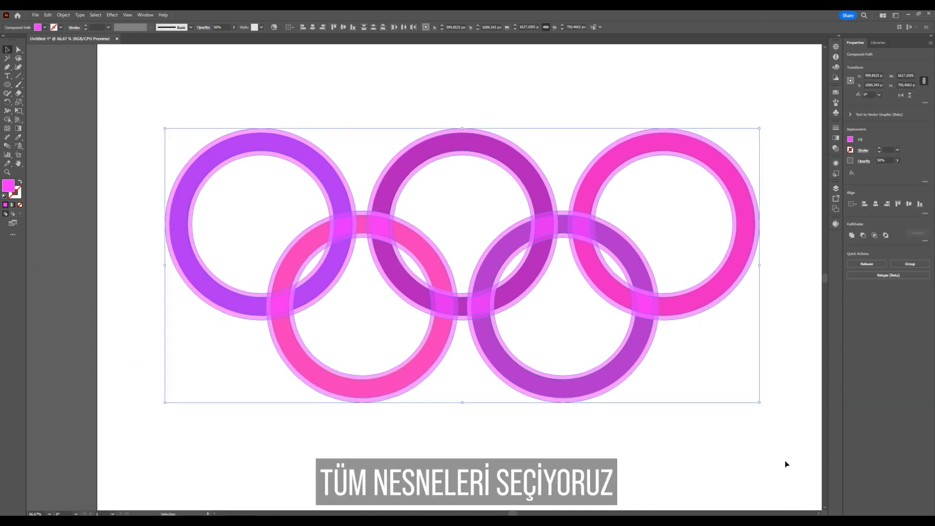
click(7, 119)
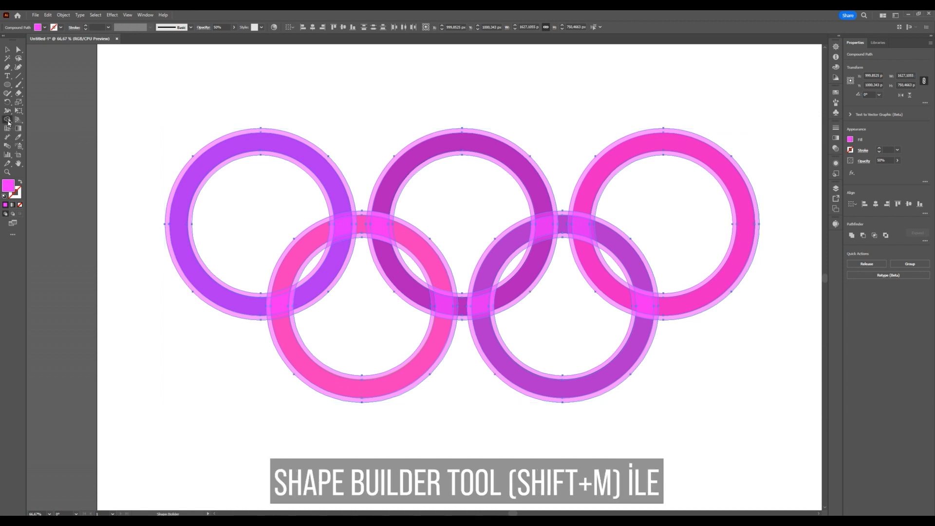
scroll(175, 225, up, 1)
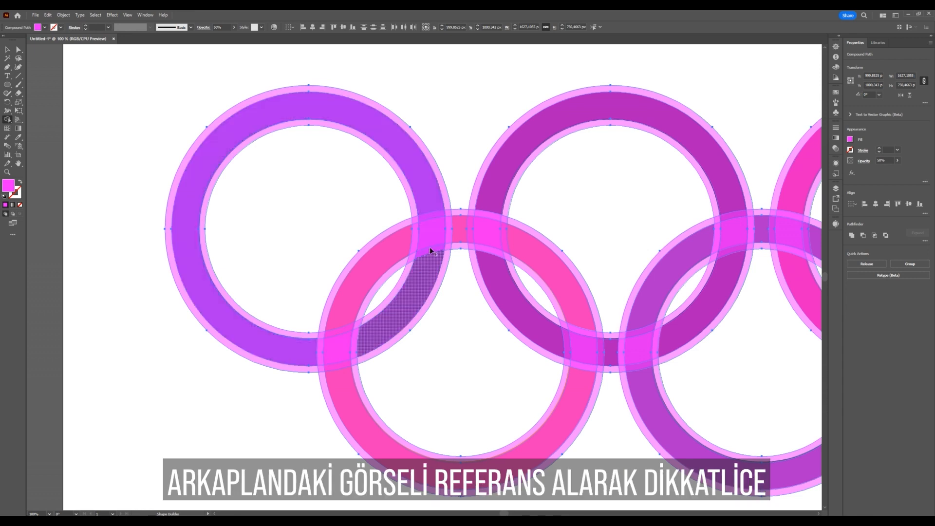
drag(430, 204, 425, 268)
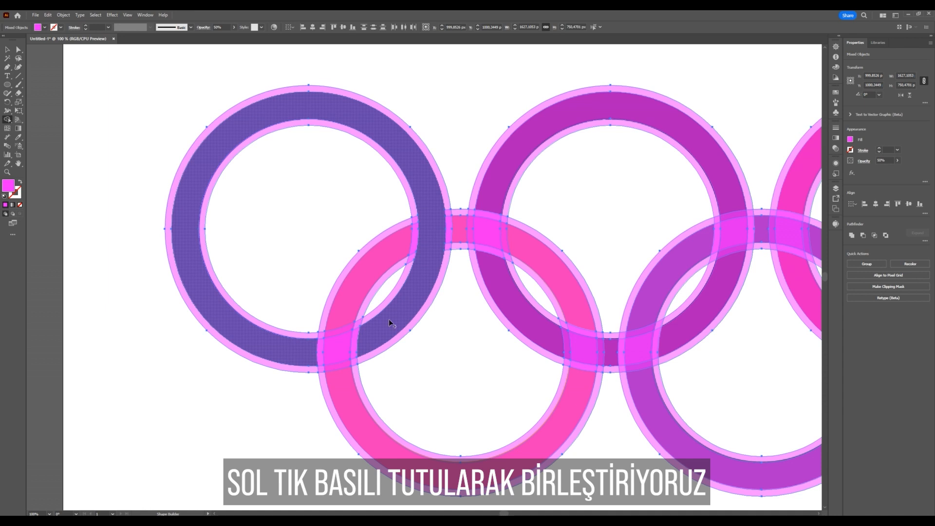
- Merge the orange ring's segments where it passes over the blue and dark purple rings, following the reference image
scroll(388, 319, down, 2)
scroll(414, 350, up, 2)
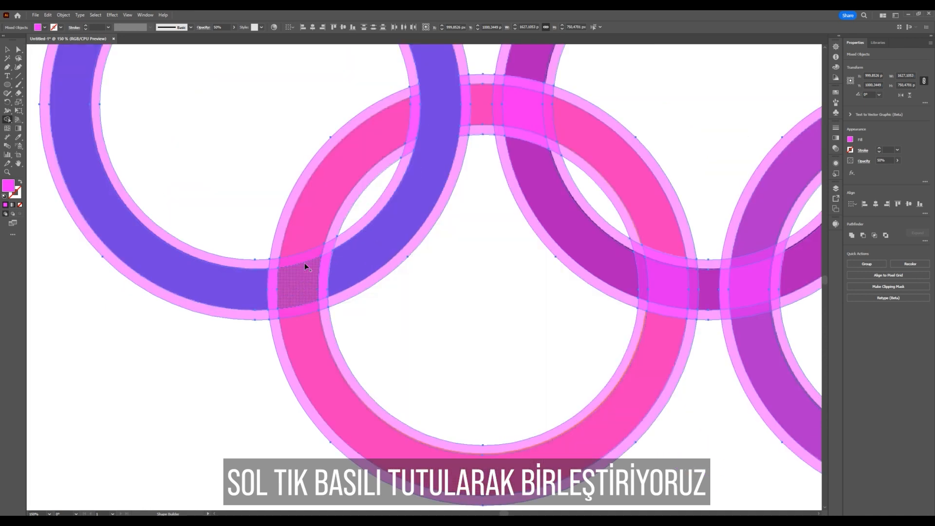
drag(298, 283, 300, 325)
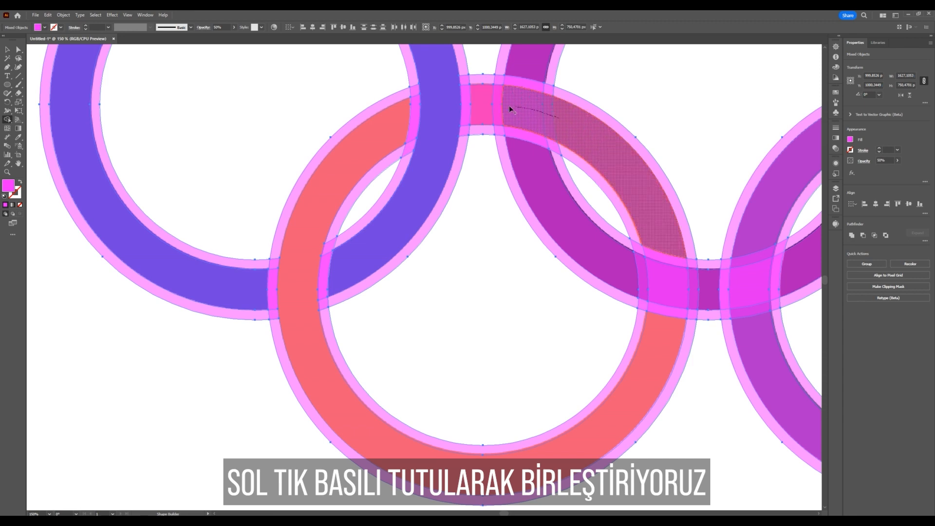
mouse_move(487, 103)
mouse_down()
mouse_move(571, 139)
mouse_move(501, 184)
mouse_move(419, 205)
mouse_up()
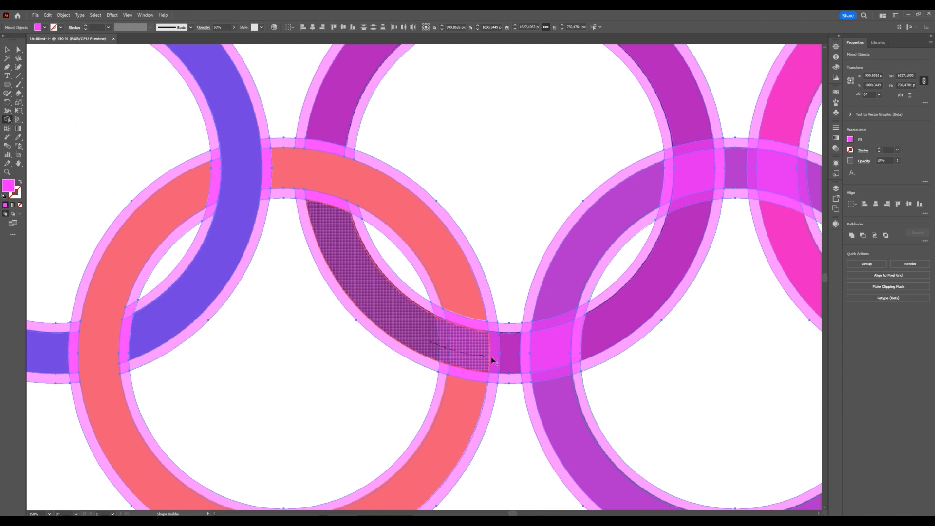
- Merge the dark purple middle ring's segments across its crossings over the orange ring and the lower violet ring
drag(501, 358, 502, 358)
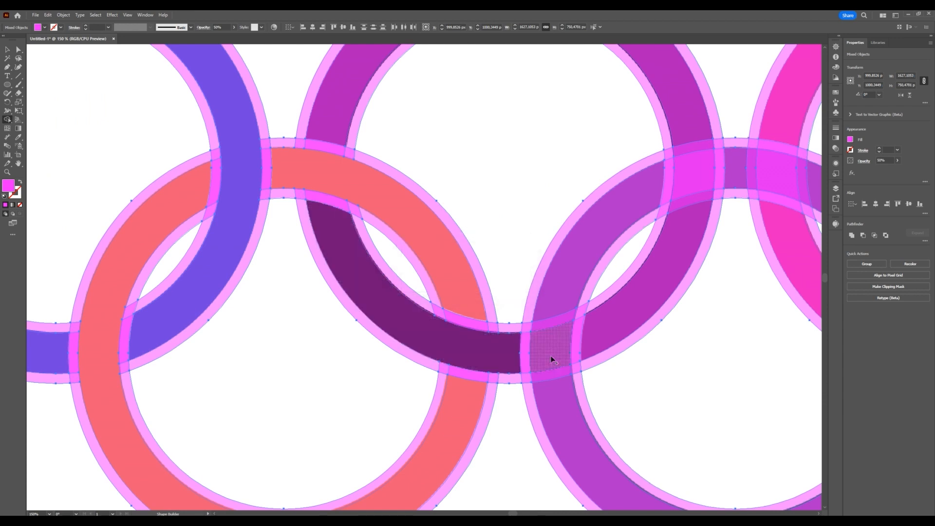
drag(646, 285, 542, 343)
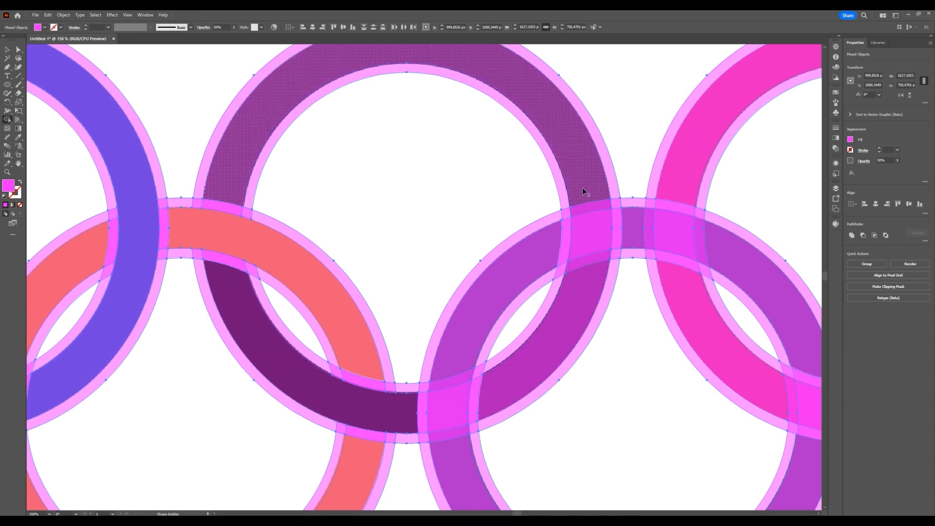
drag(576, 290, 585, 195)
drag(591, 231, 443, 130)
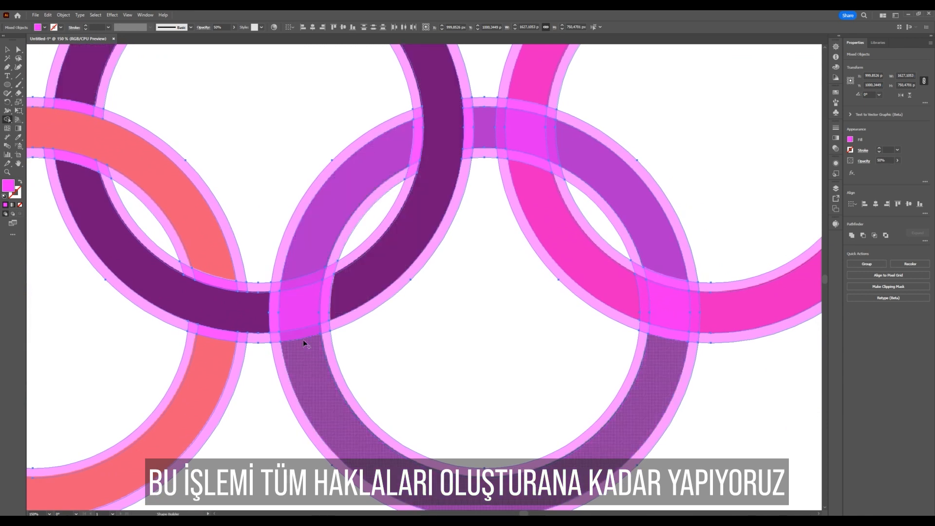
- Merge the segments of the lower violet ring and the upper pink ring where each passes over its neighbour in the reference
drag(306, 263, 302, 358)
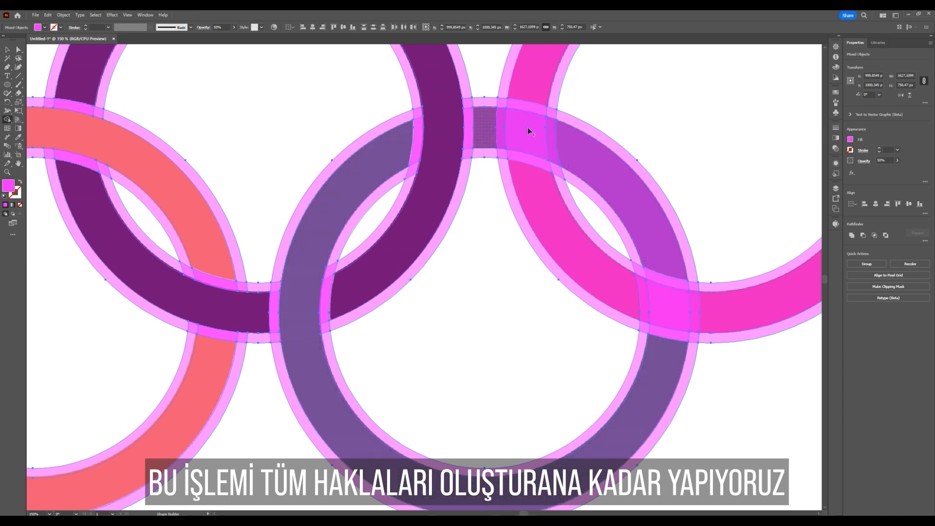
mouse_move(484, 126)
mouse_down()
mouse_move(640, 216)
mouse_move(609, 242)
mouse_move(394, 292)
mouse_up()
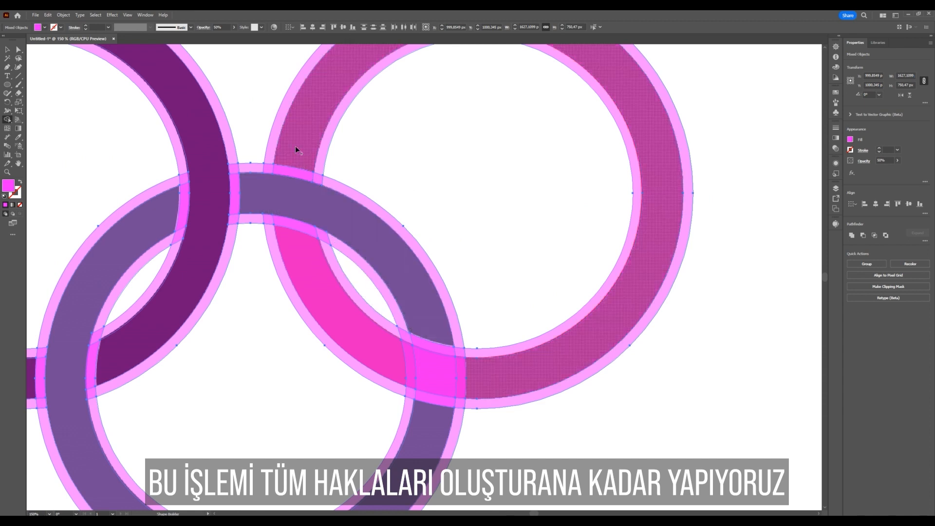
drag(392, 353, 491, 372)
drag(588, 274, 614, 322)
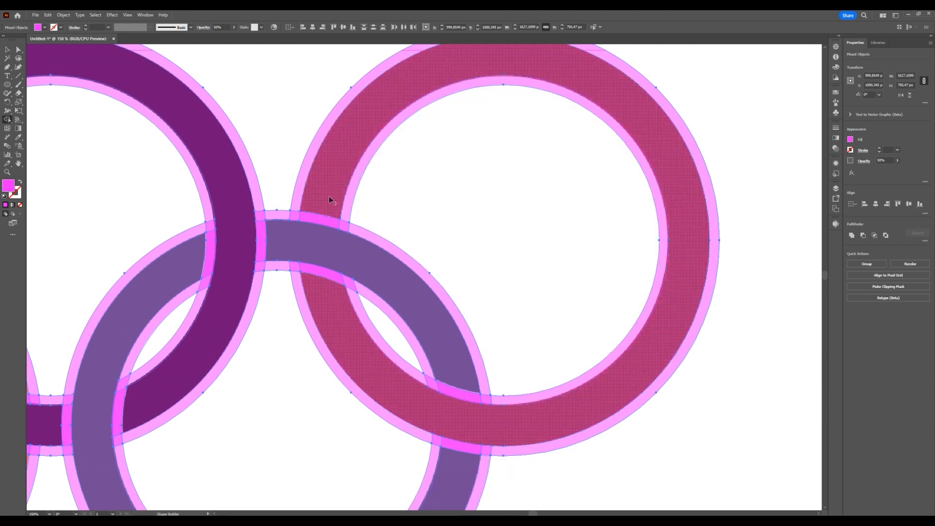
scroll(609, 282, down, 2)
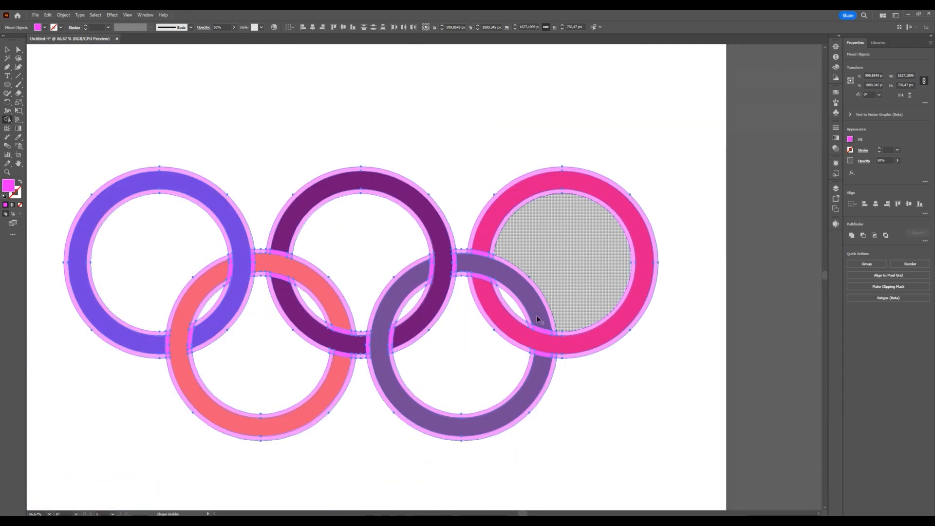
drag(523, 324, 597, 293)
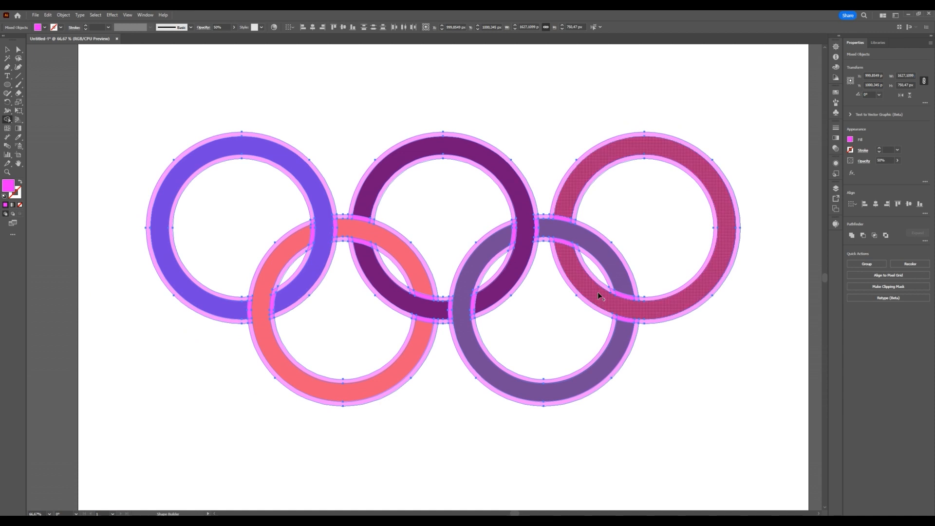
- Select the merged pieces of all five rings without the offset outlines and move them together below the reference logo
click(7, 51)
click(281, 109)
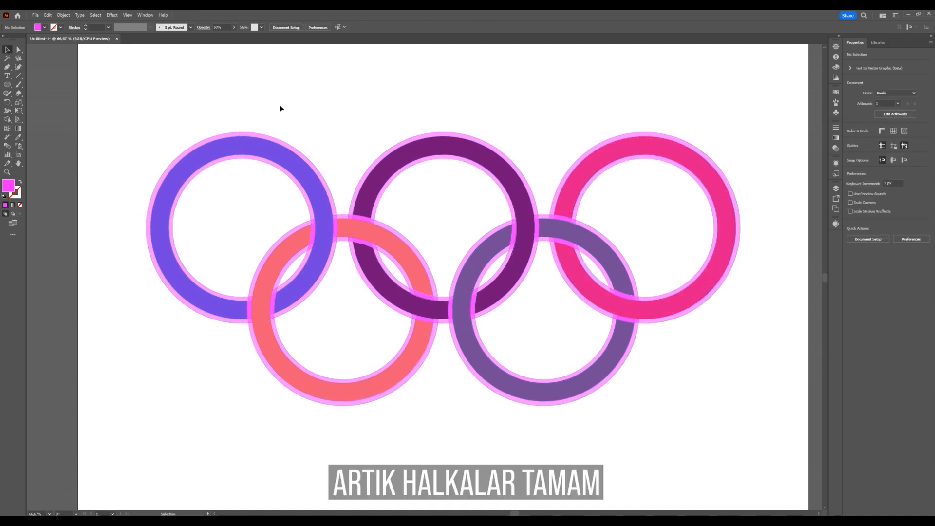
click(256, 147)
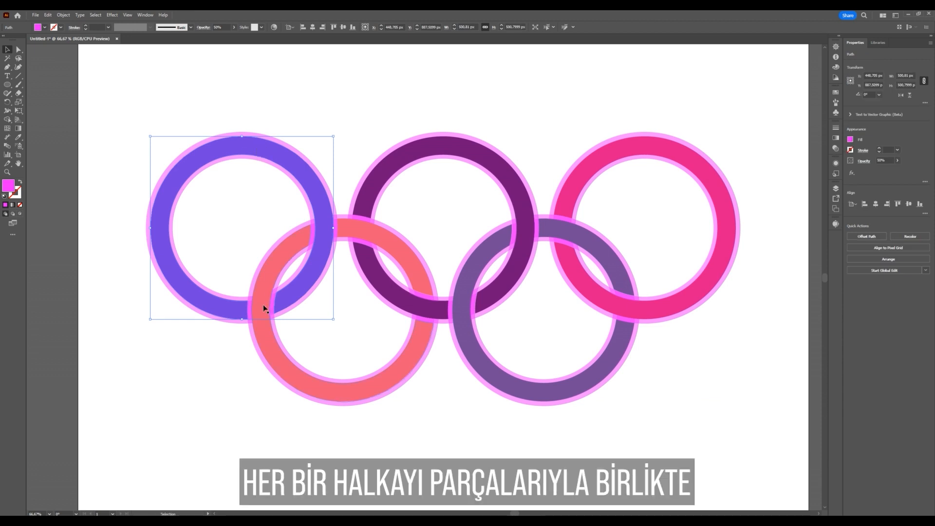
shift+click(268, 349)
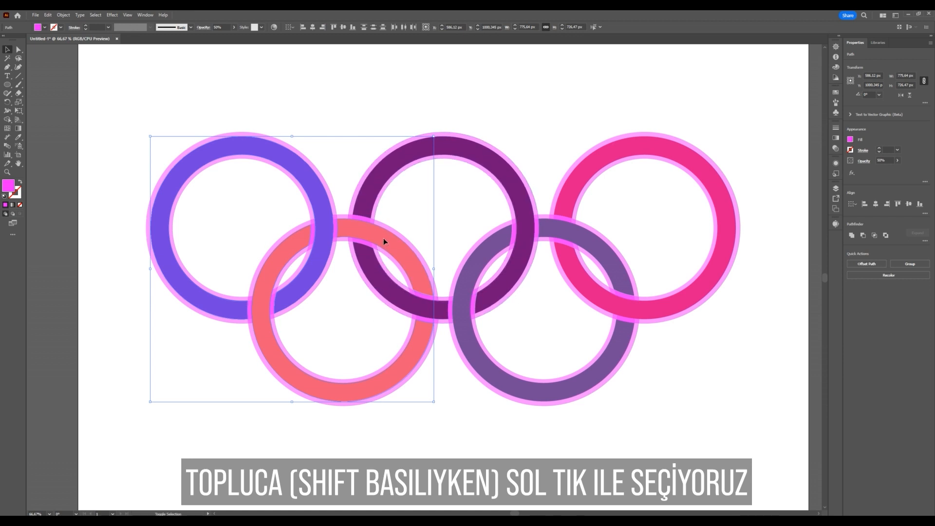
shift+click(382, 168)
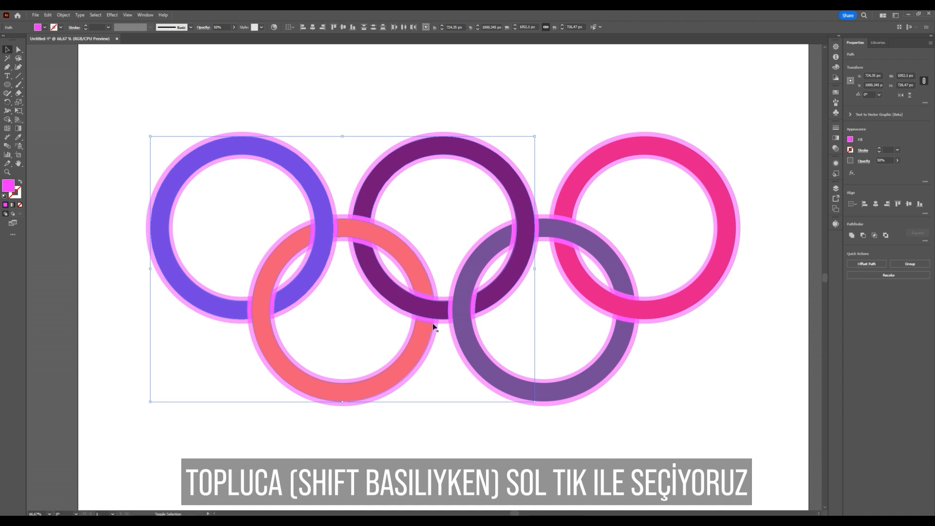
shift+click(472, 281)
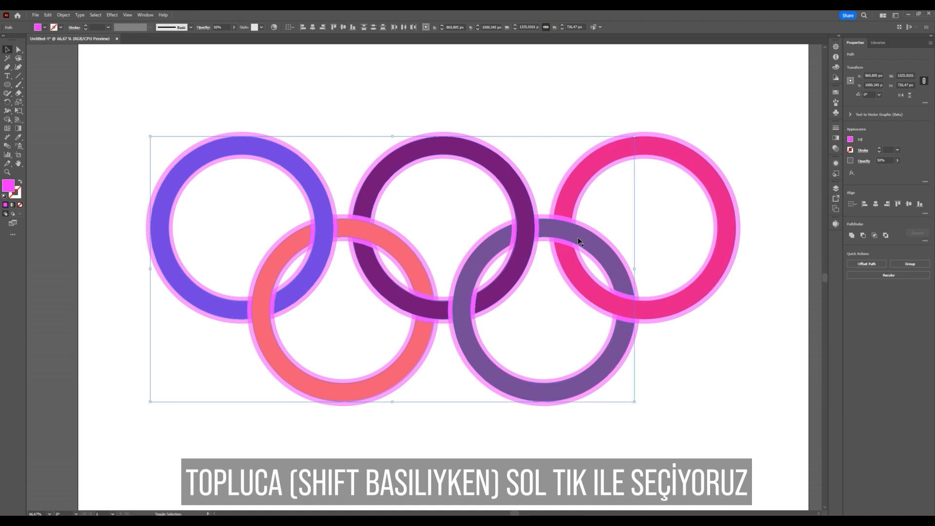
shift+click(612, 302)
key(ctrl+minus)
drag(595, 384, 586, 262)
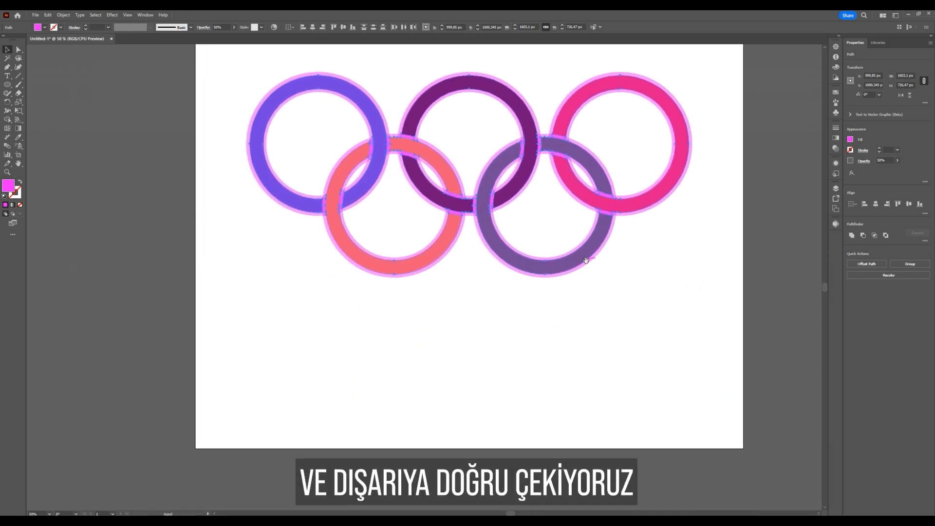
drag(483, 203, 486, 409)
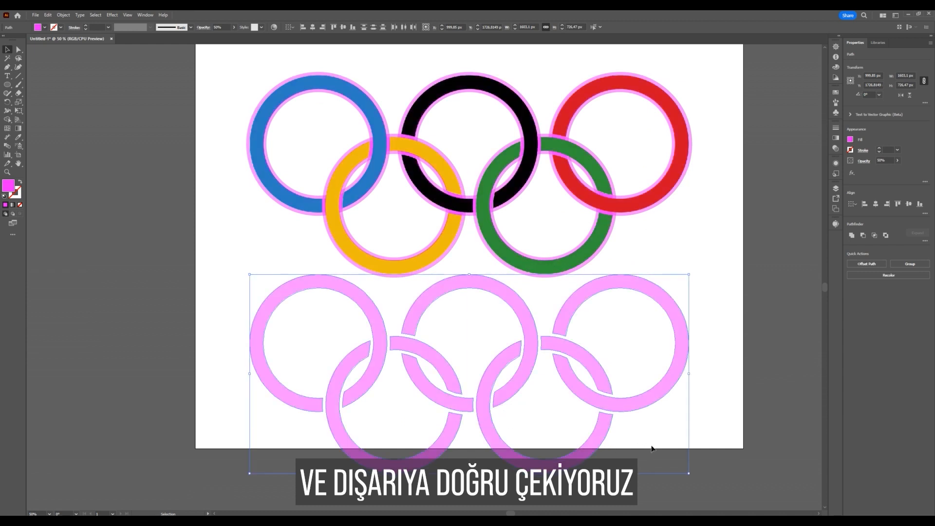
- Delete the leftover pink offset outlines that still cover the reference logo
click(708, 373)
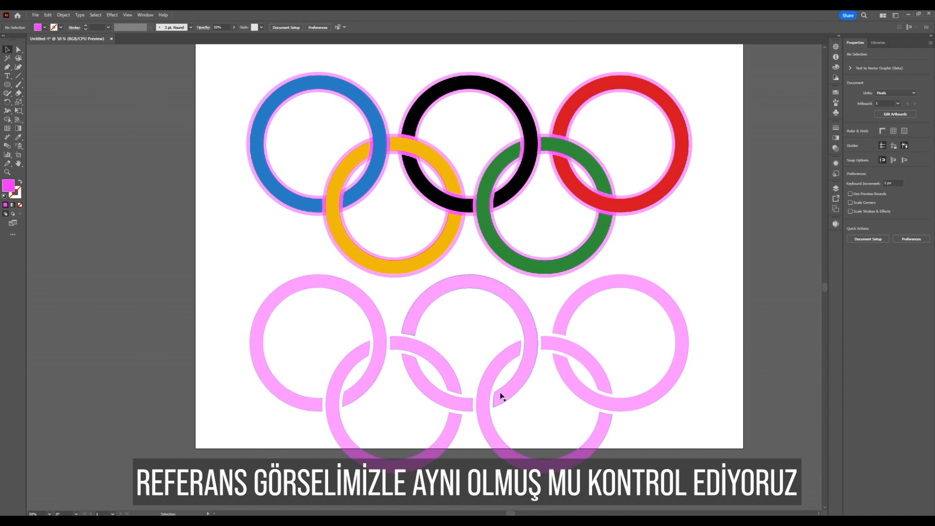
drag(236, 52, 700, 264)
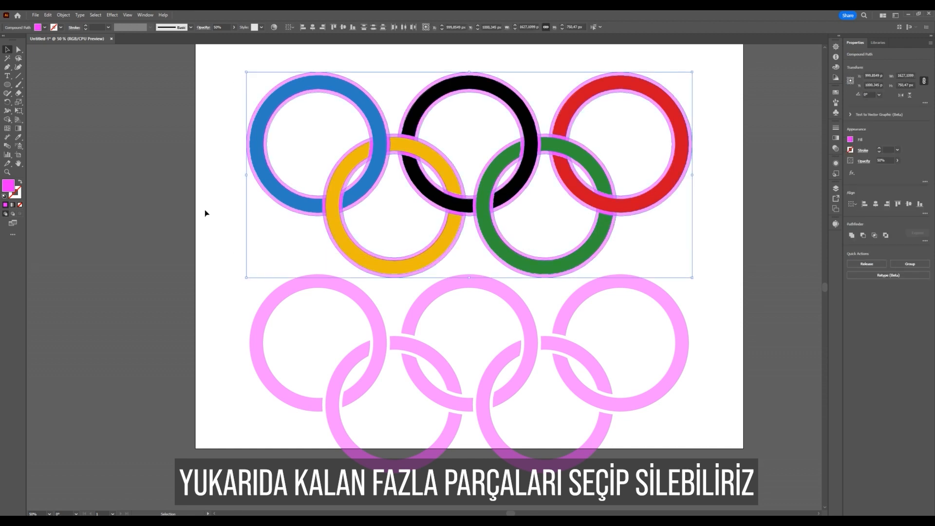
key(Delete)
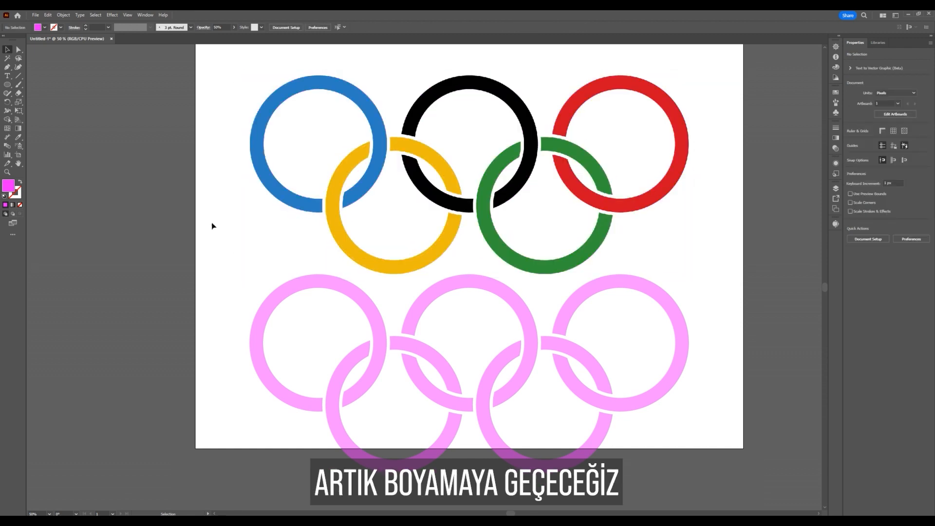
- Select all the drawn ring pieces below the reference and set their opacity to 100%
drag(257, 270, 715, 475)
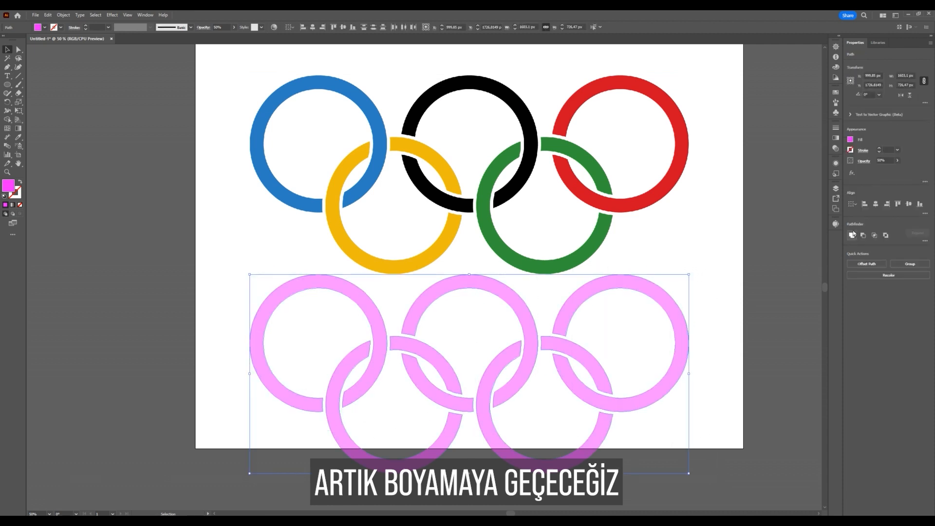
click(887, 160)
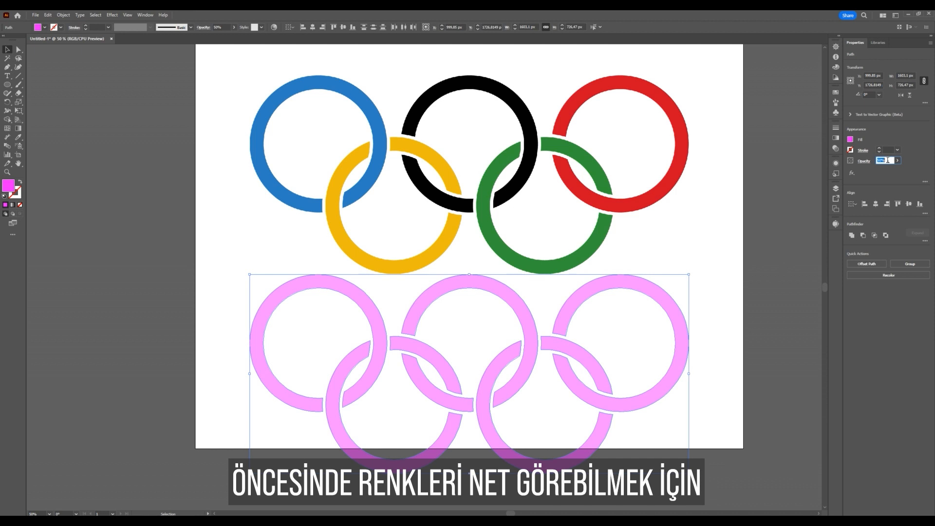
key(Return)
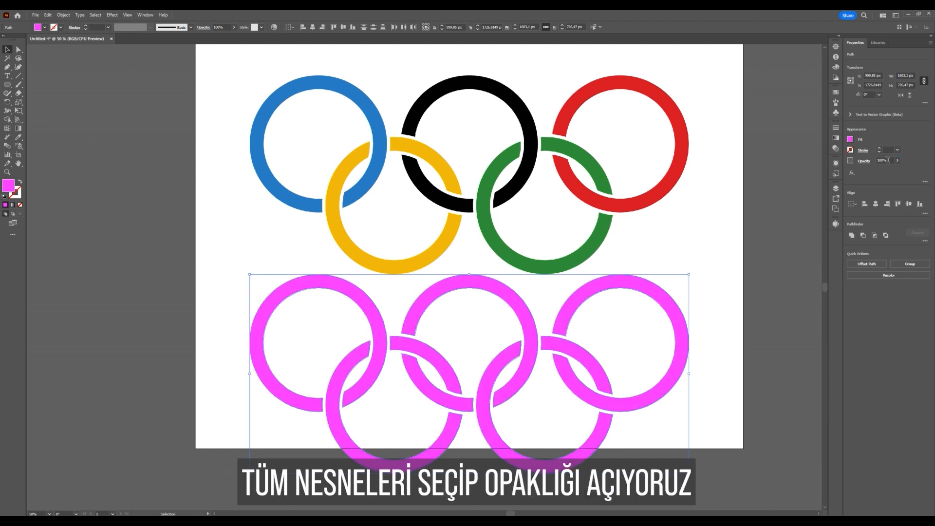
click(656, 240)
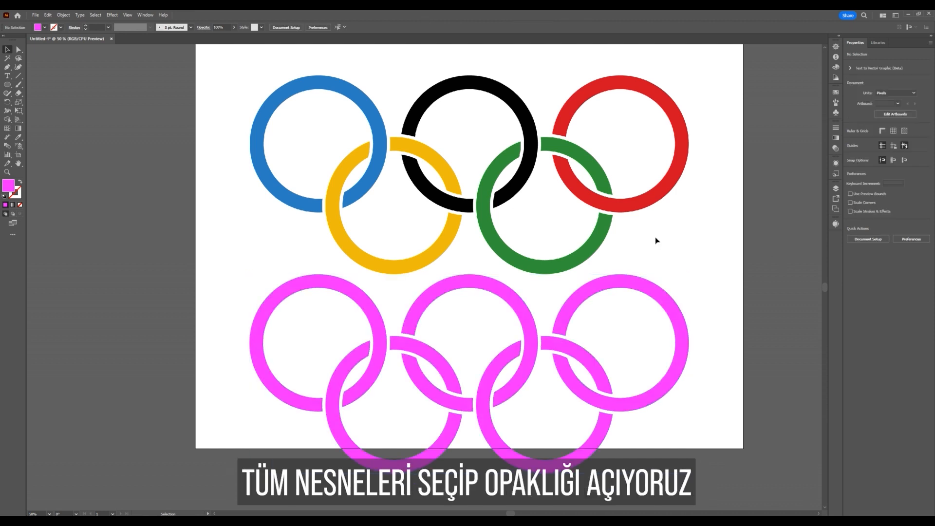
- Recolour the upper-left drawn ring with the blue sampled from the matching reference ring, using the Eyedropper
click(301, 292)
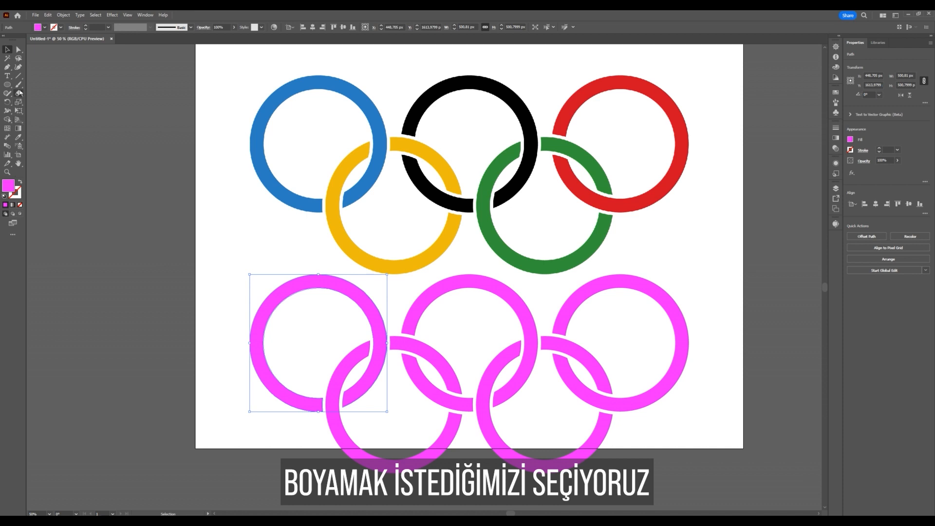
click(18, 137)
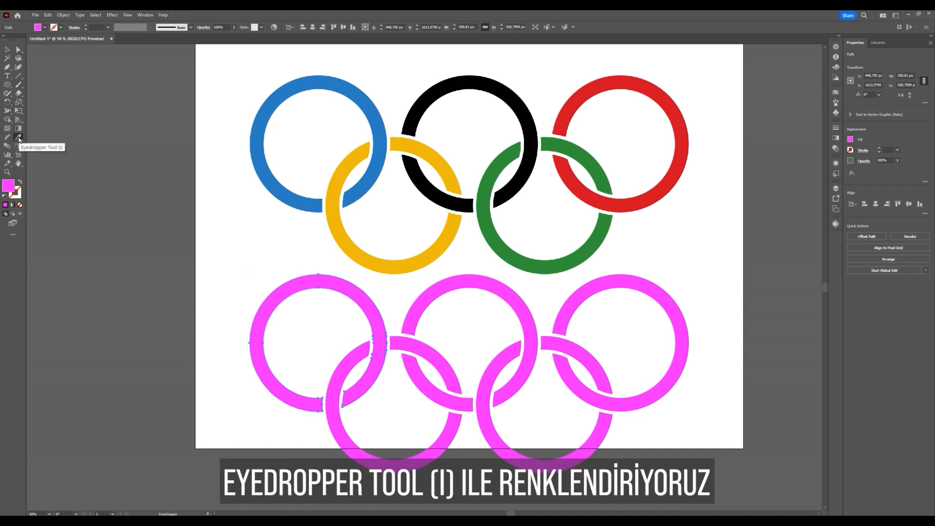
click(266, 119)
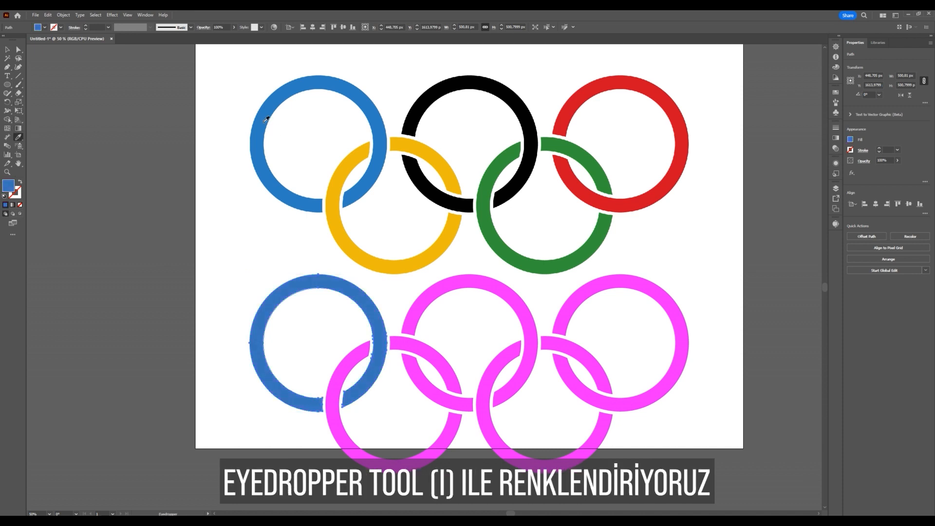
key(v)
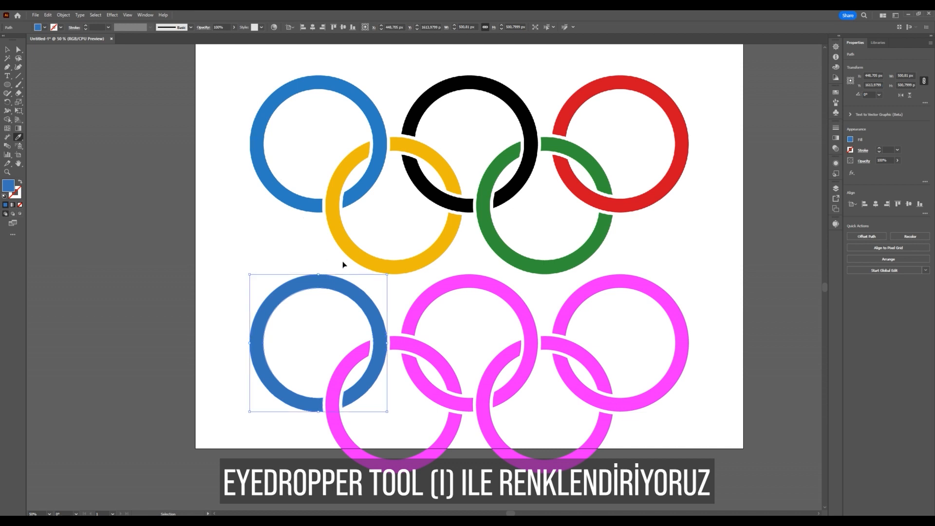
- Recolour both pieces of the lower-left drawn ring with the yellow sampled from the reference image
click(342, 370)
key(i)
click(369, 263)
ctrl+click(427, 358)
click(427, 259)
- Recolour both pieces of the upper middle drawn ring with the black sampled from the reference image
ctrl+click(418, 380)
click(432, 191)
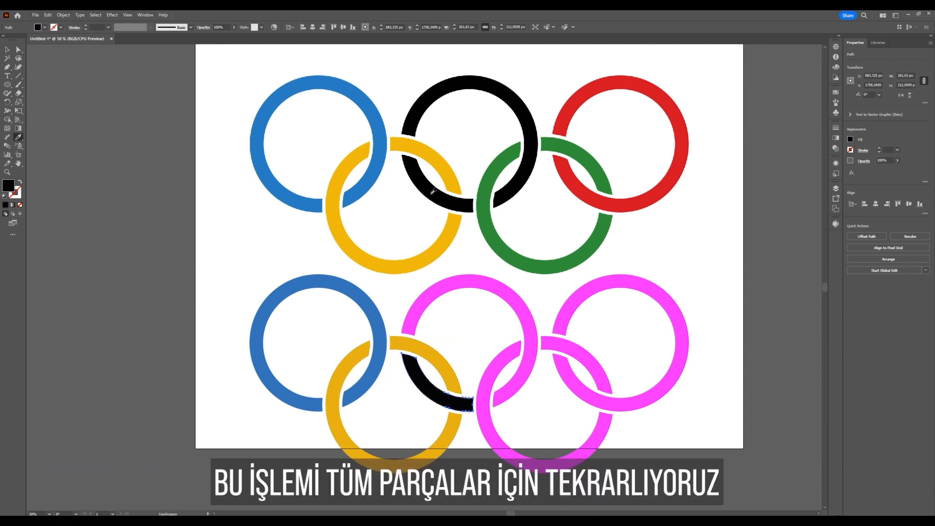
ctrl+click(449, 286)
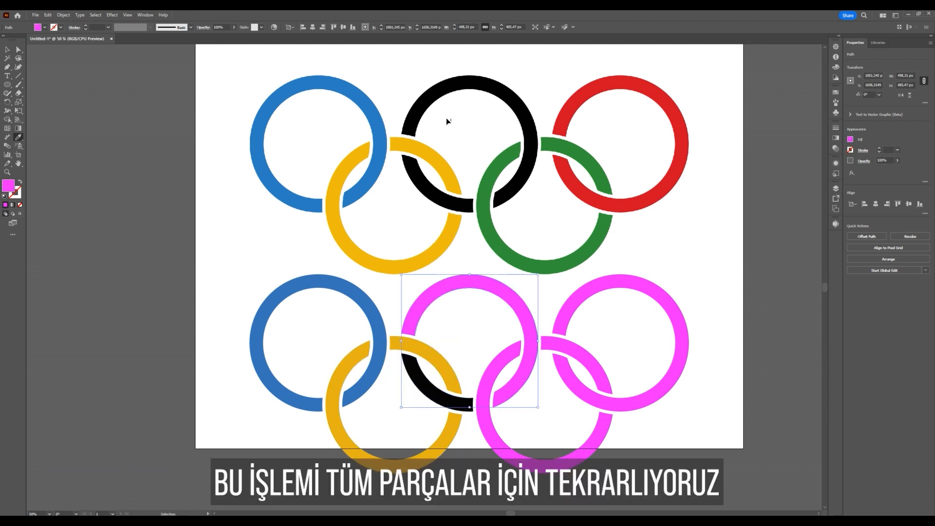
click(452, 82)
- Recolour the pieces of the lower-right drawn ring green and the upper-right ring red, sampling both colours from the reference
ctrl+click(506, 362)
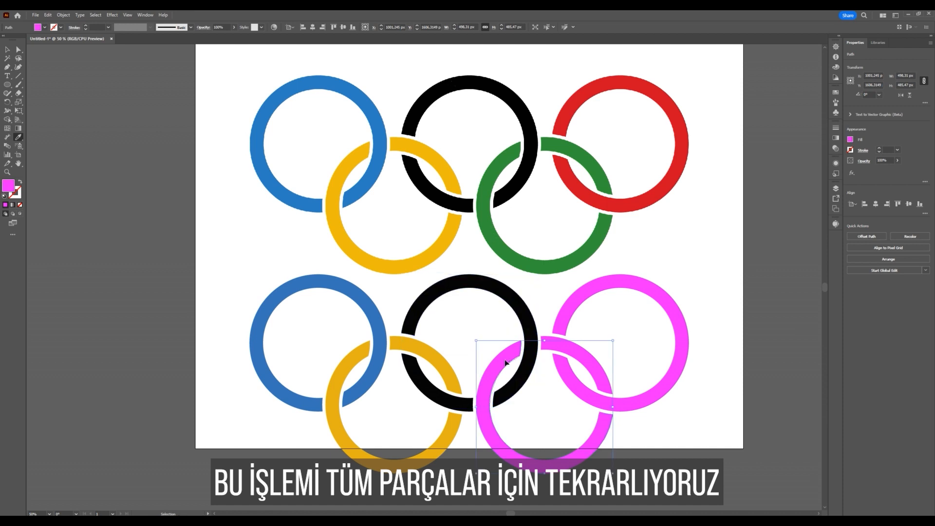
click(496, 233)
ctrl+click(565, 346)
click(596, 164)
ctrl+click(605, 283)
click(682, 126)
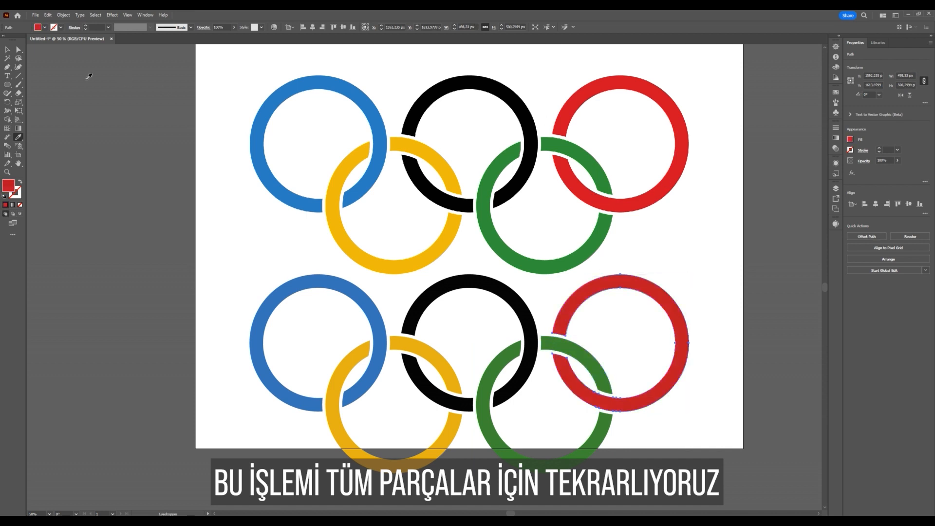
- Select all the coloured ring pieces and group them into a single object
click(7, 49)
click(229, 259)
scroll(241, 258, down, 1)
drag(270, 274, 574, 349)
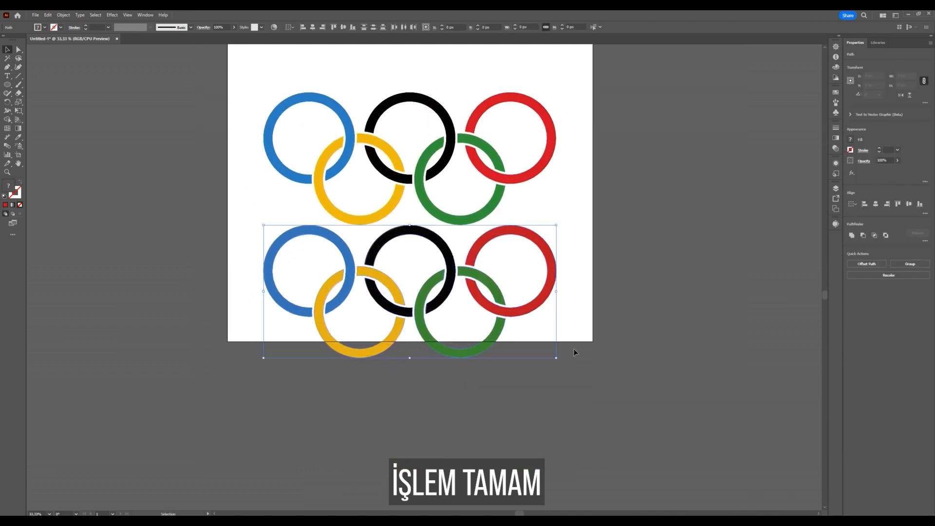
right_click(523, 306)
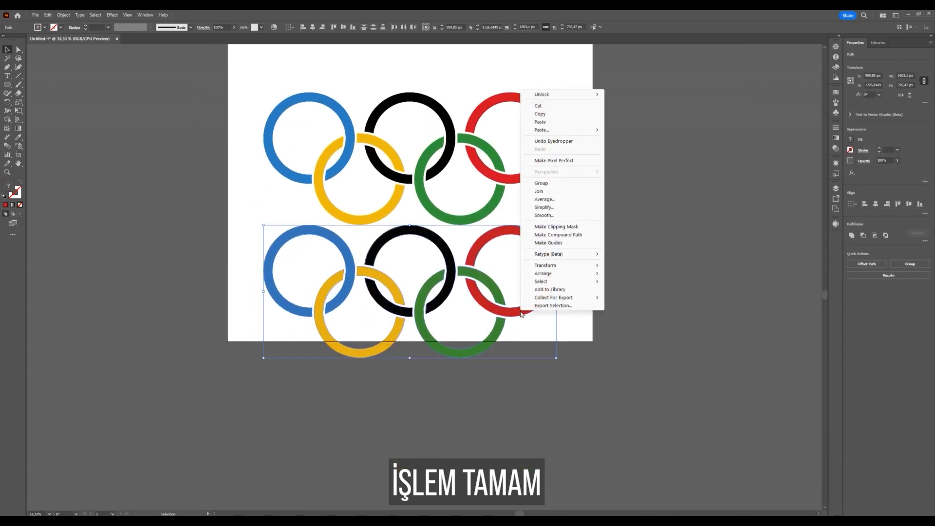
click(542, 183)
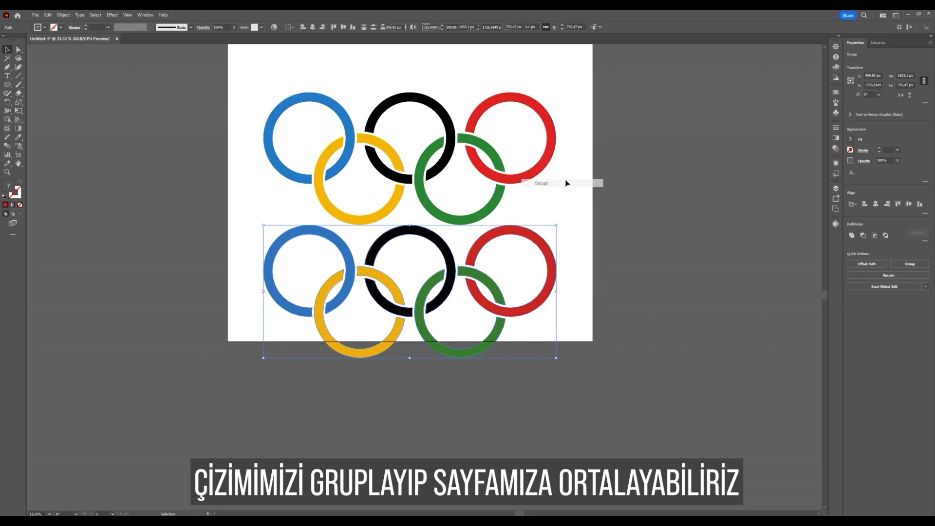
click(606, 239)
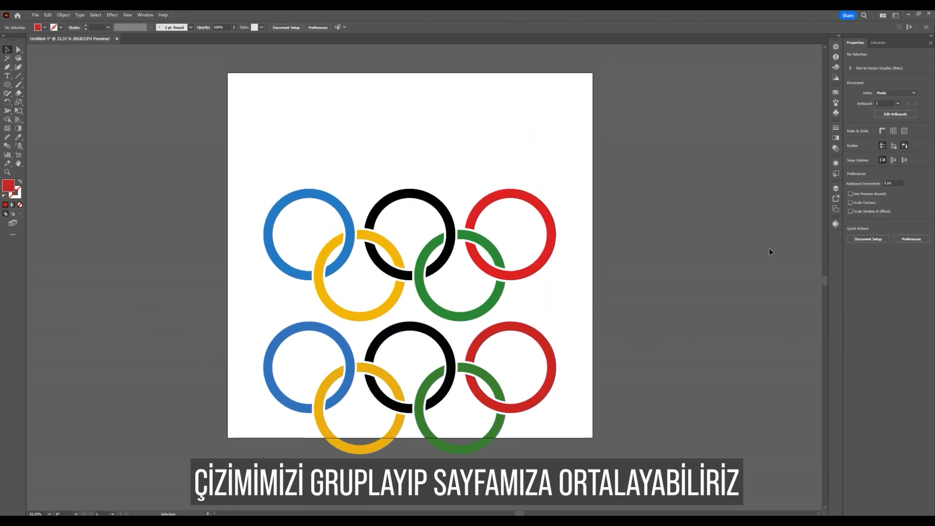
- Unlock the linked reference image and move it off the artboard to the left
click(835, 188)
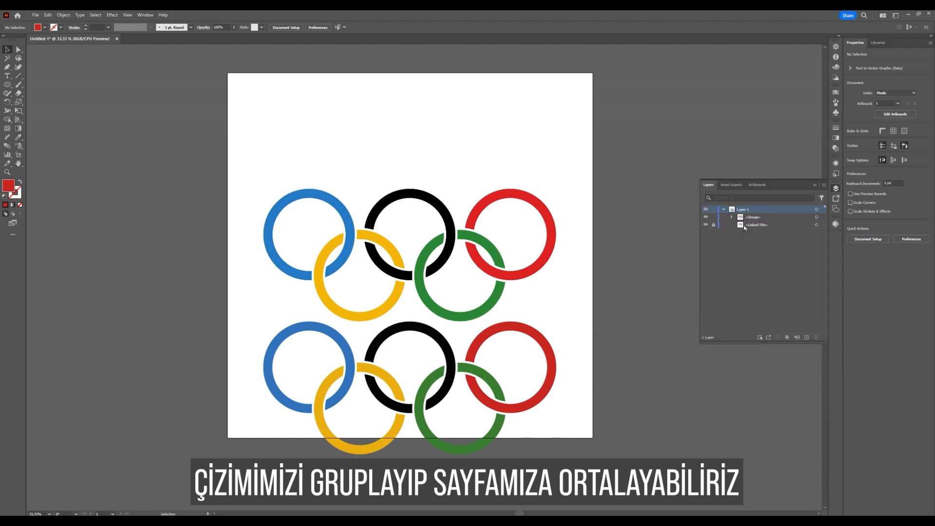
click(772, 225)
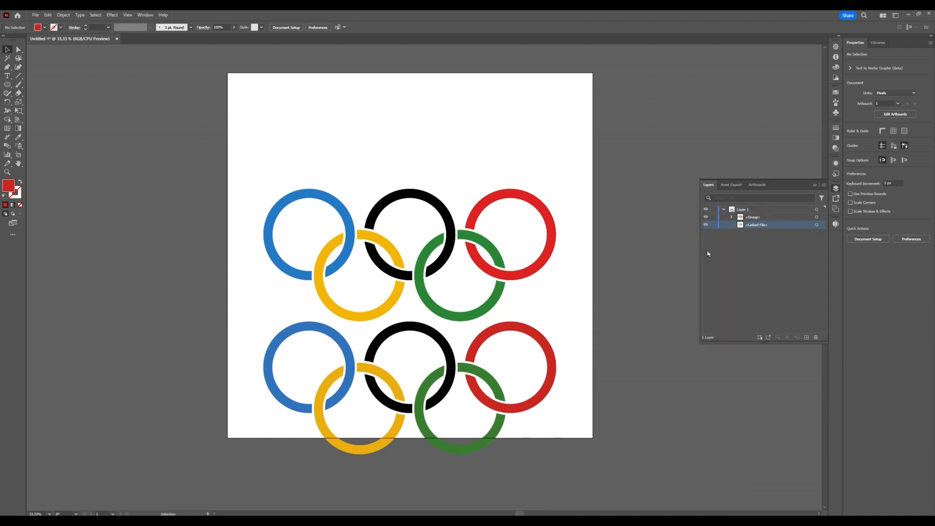
click(565, 200)
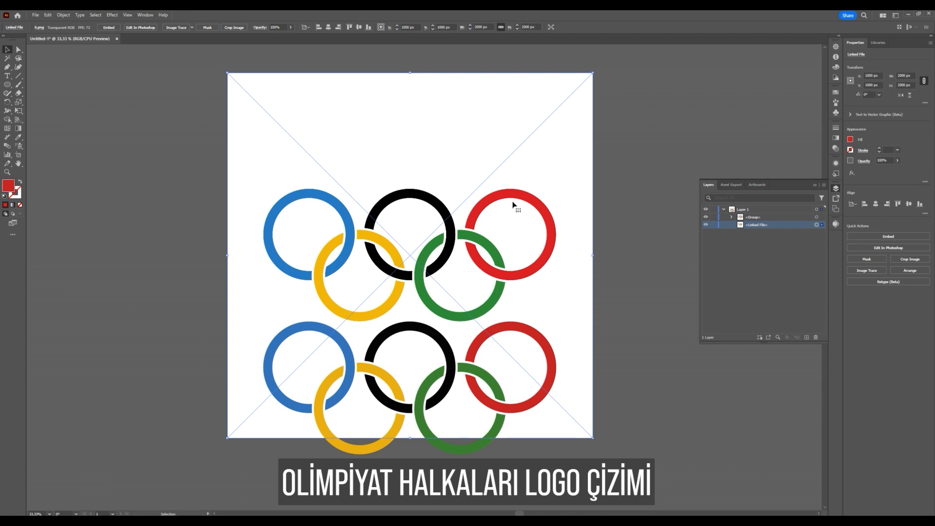
drag(515, 204, 147, 214)
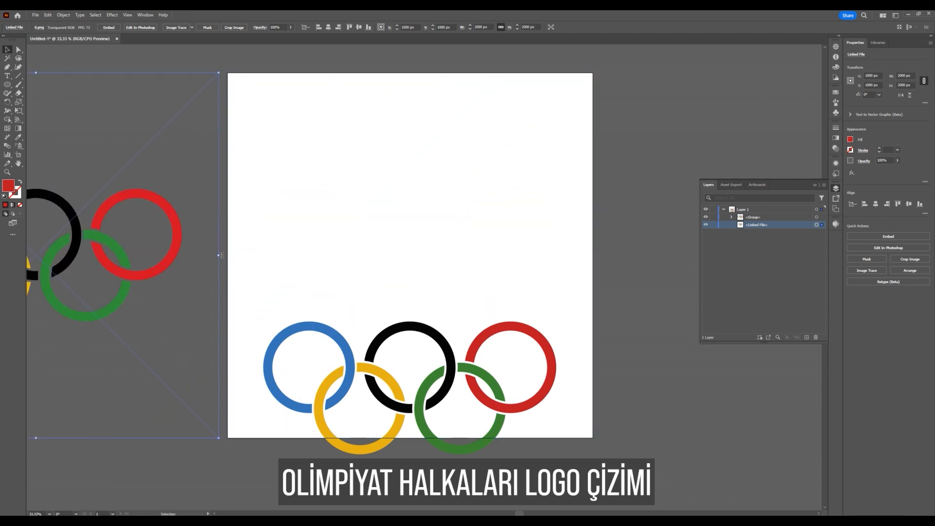
- Centre the grouped rings horizontally and vertically on the artboard
click(400, 394)
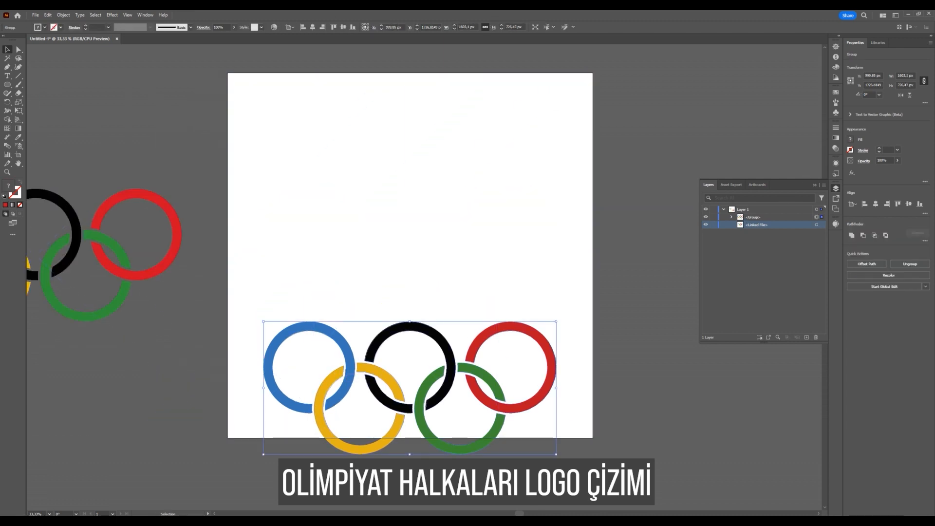
click(313, 28)
click(343, 27)
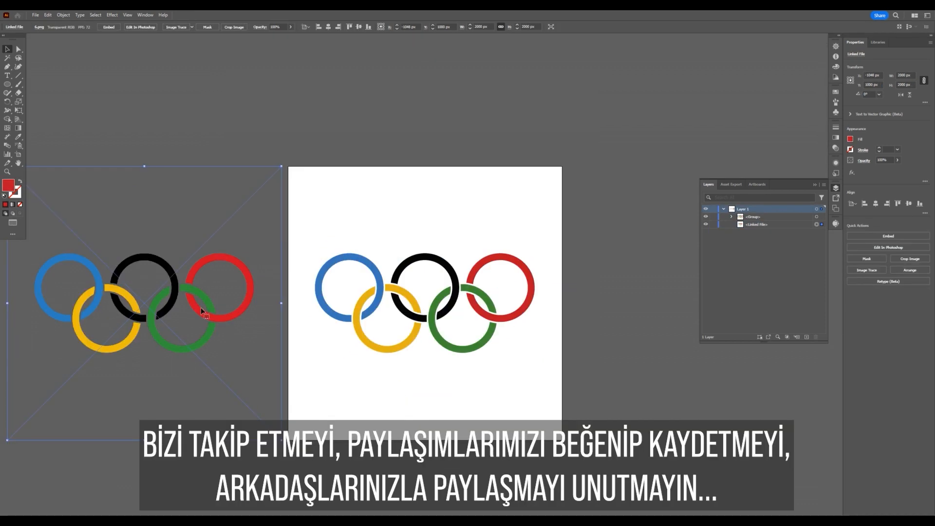
- Delete the linked reference image and show the finished logo in full-screen mode
key(Delete)
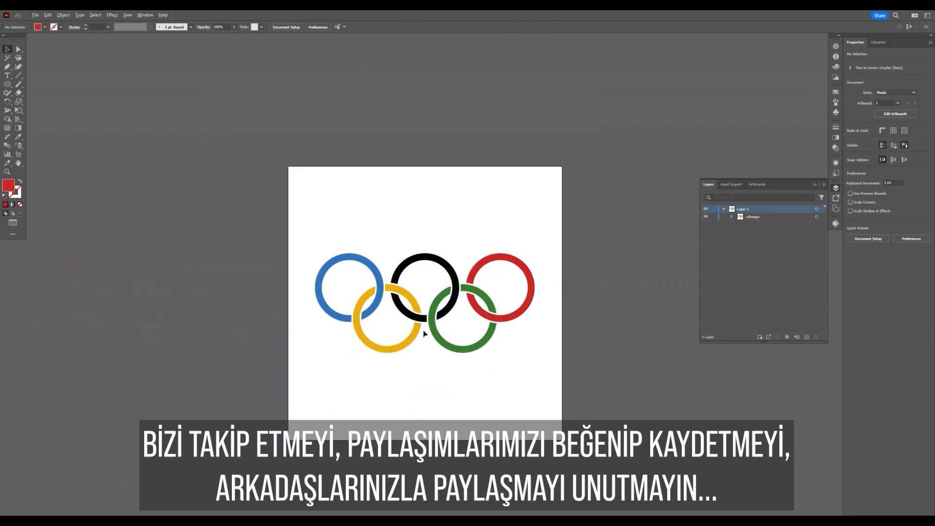
scroll(423, 334, up, 1)
key(f)
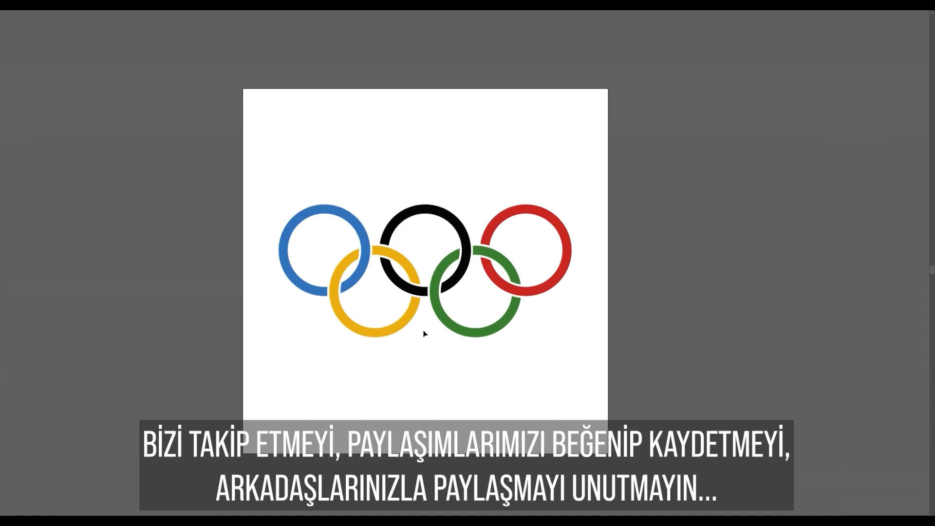